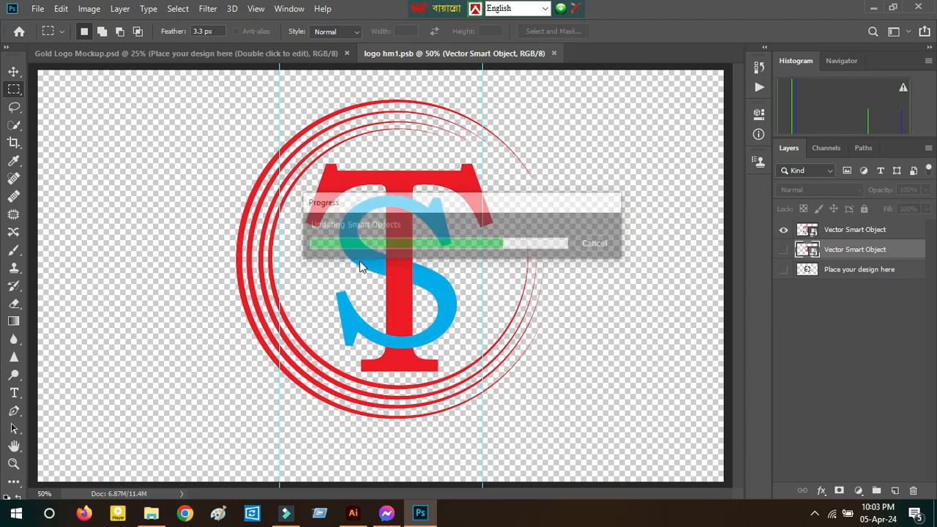
{"action": "left_click", "coordinate": [157, 56]}
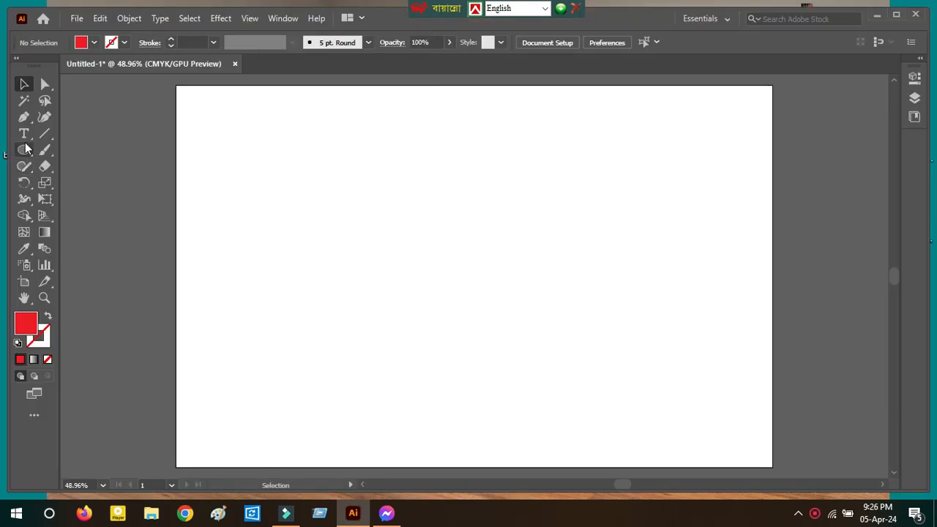
Draw a red circle on the artboard, enlarge it and position it in the upper left-centre area
{"action": "left_click", "coordinate": [25, 150]}
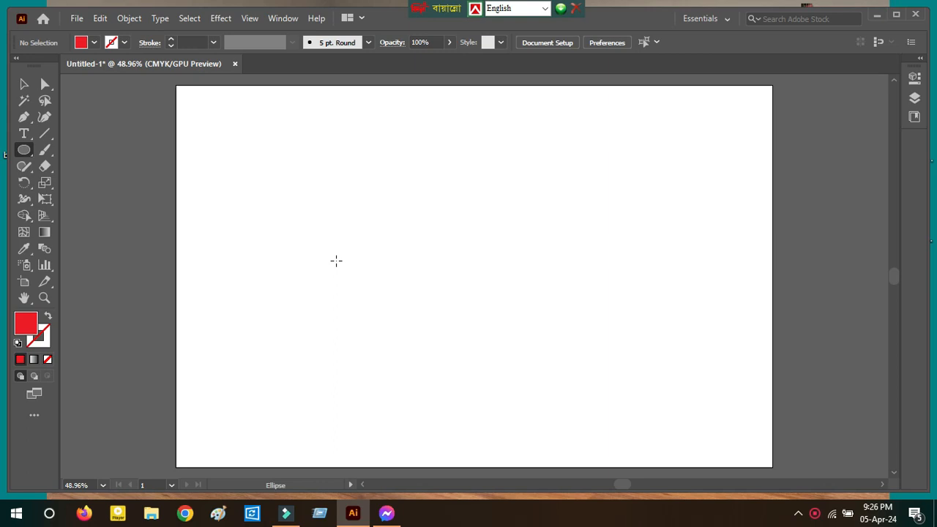
{"action": "left_click_drag", "start_coordinate": [324, 211], "coordinate": [554, 341]}
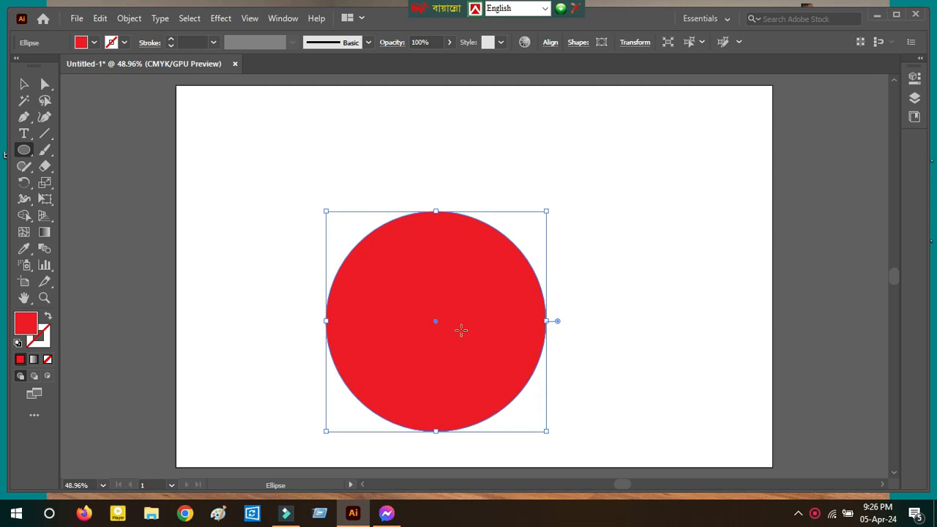
{"action": "left_click", "coordinate": [23, 84]}
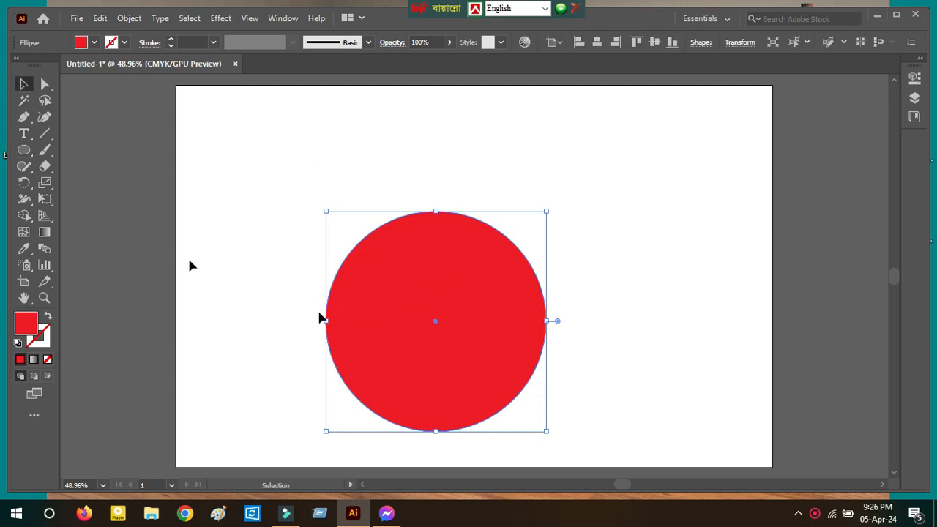
{"action": "left_click_drag", "start_coordinate": [411, 296], "coordinate": [377, 210]}
{"action": "left_click_drag", "start_coordinate": [513, 345], "coordinate": [613, 409]}
{"action": "left_click_drag", "start_coordinate": [408, 328], "coordinate": [393, 317]}
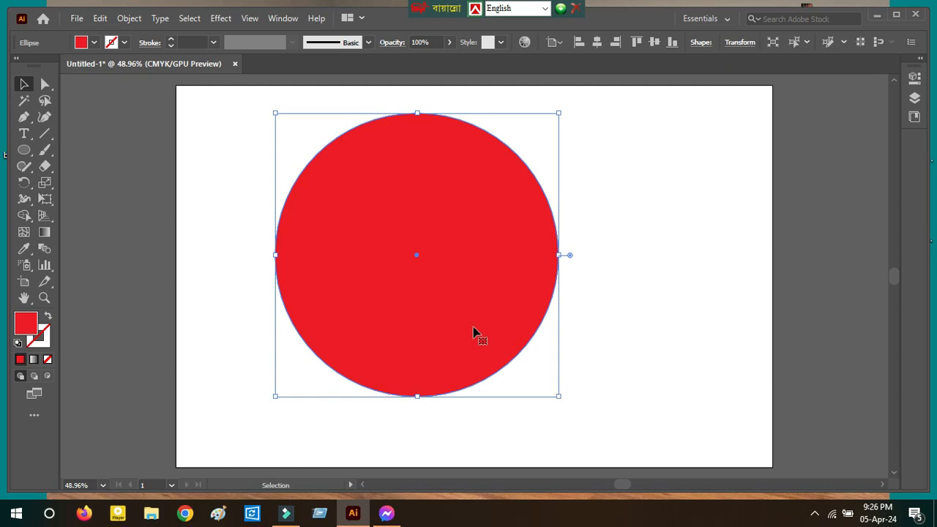
Paste a copy of the circle in front and shrink it slightly, keeping the right edges almost touching
{"action": "key", "text": "ctrl+c"}
{"action": "key", "text": "ctrl+f"}
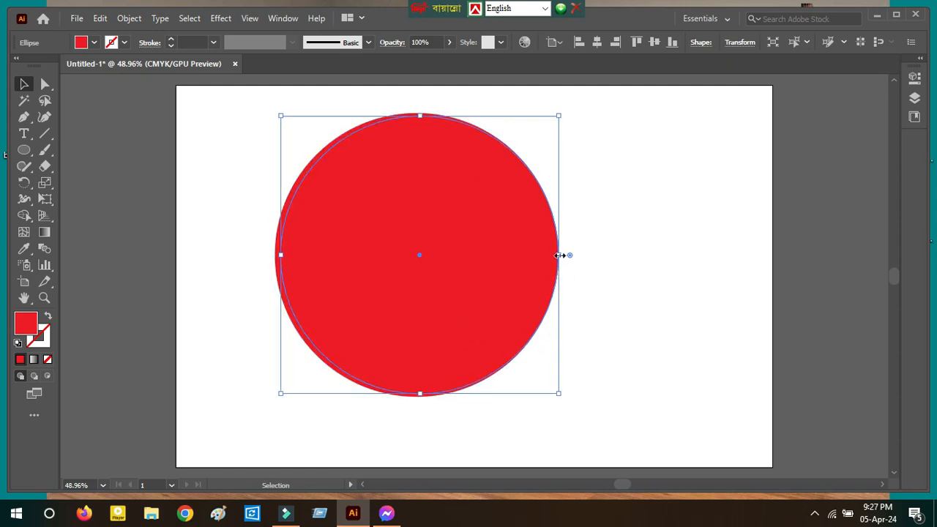
{"action": "left_click_drag", "start_coordinate": [559, 254], "coordinate": [532, 264]}
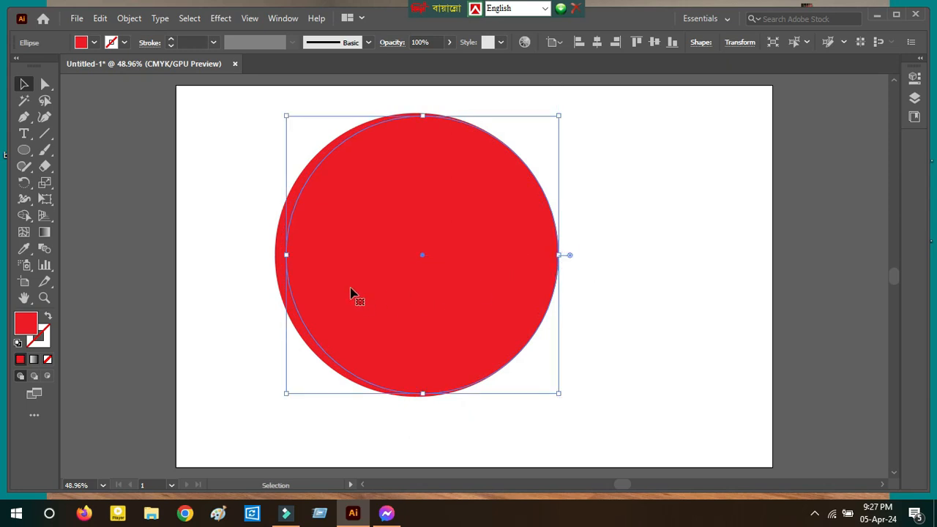
Select both circles and remove their overlapping area with the Shape Builder, leaving a tapered red ring
{"action": "left_click_drag", "start_coordinate": [229, 178], "coordinate": [540, 360]}
{"action": "left_click", "coordinate": [24, 216]}
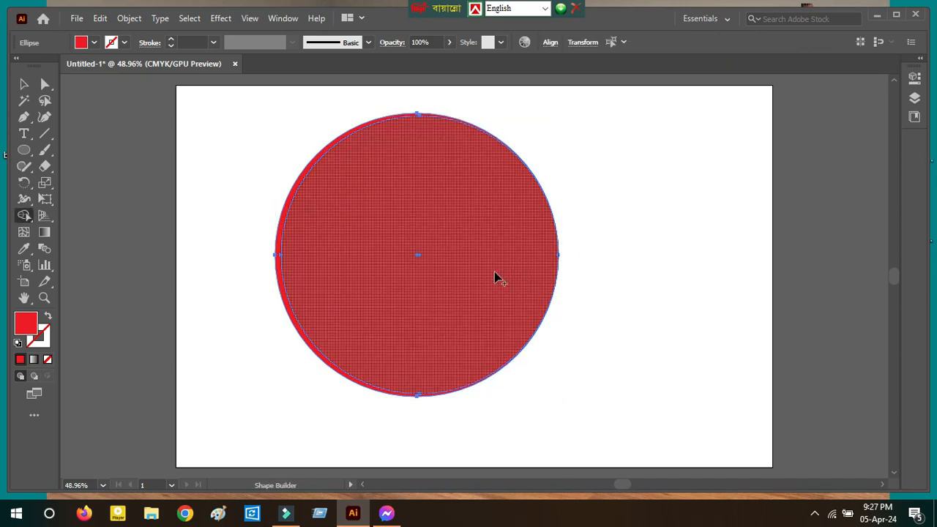
{"action": "left_click", "coordinate": [412, 262], "text": "alt"}
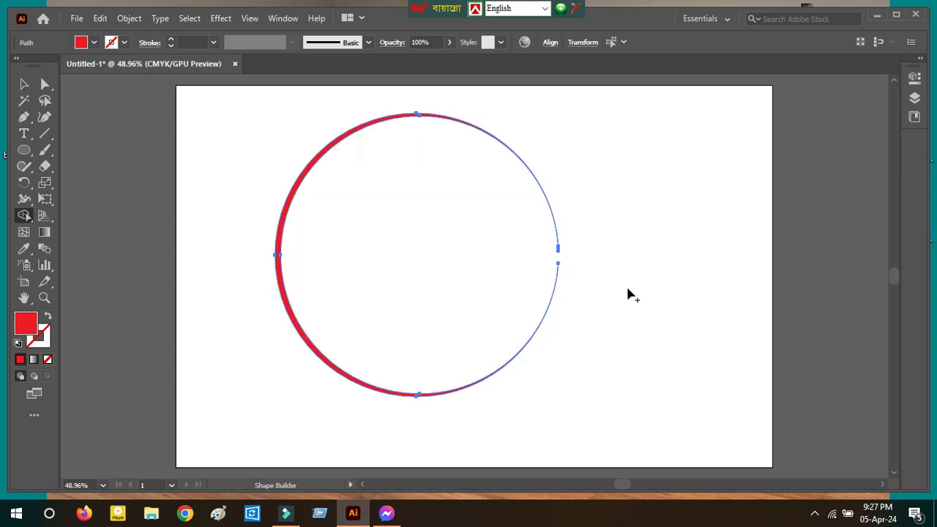
{"action": "left_click", "coordinate": [25, 85]}
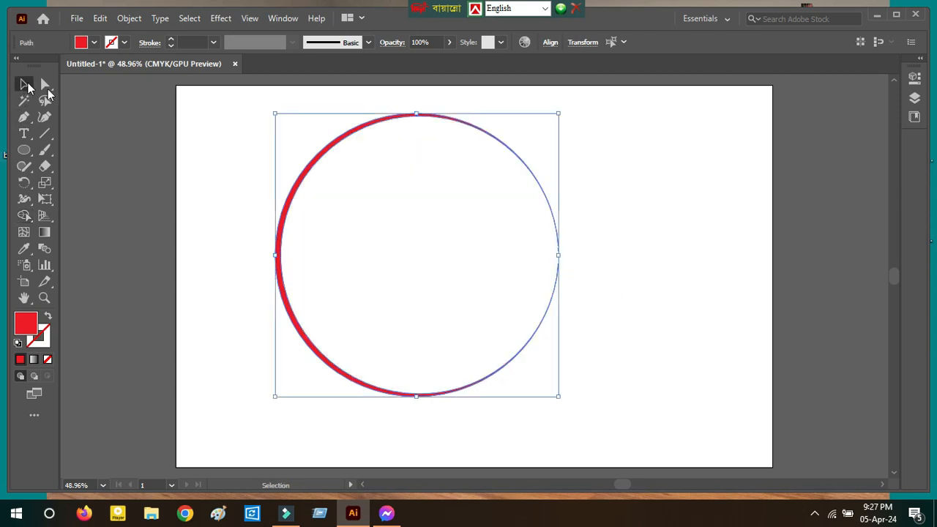
{"action": "left_click", "coordinate": [625, 282]}
Delete the three straight cutting lines around the opening on the ring's right side
{"action": "left_click", "coordinate": [49, 133]}
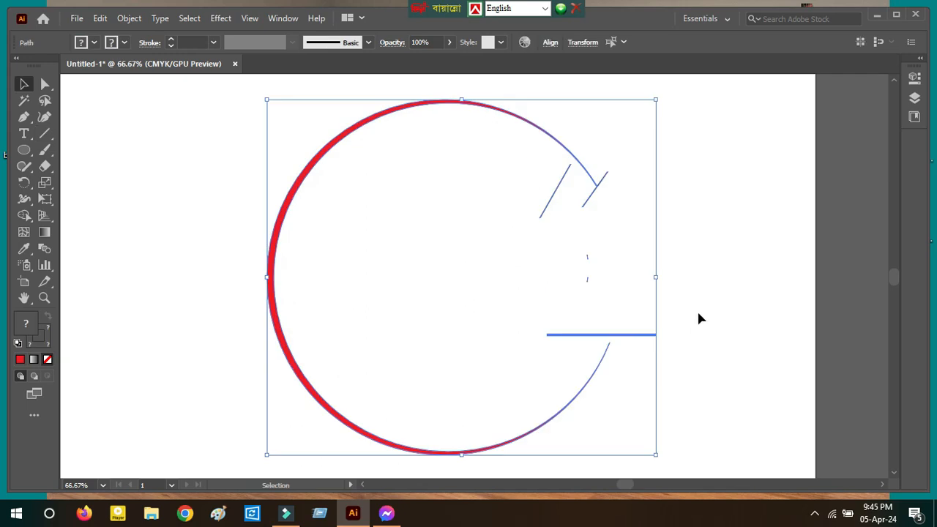
{"action": "left_click", "coordinate": [611, 351]}
{"action": "left_click", "coordinate": [631, 336]}
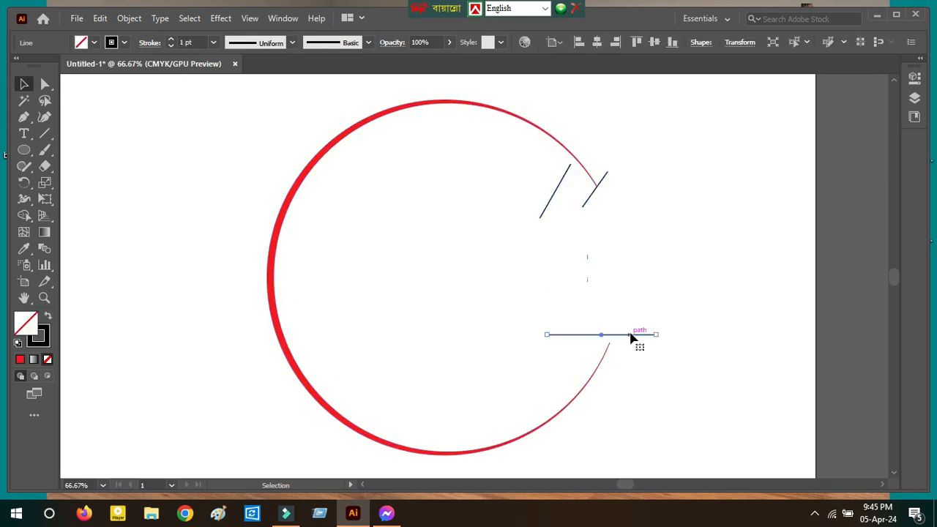
{"action": "key", "text": "Delete"}
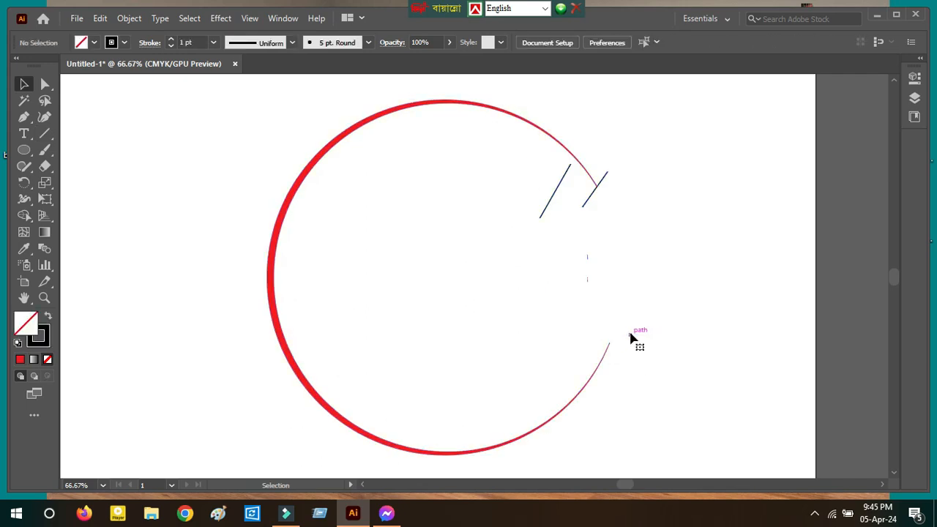
{"action": "left_click", "coordinate": [589, 205]}
{"action": "key", "text": "Delete"}
{"action": "left_click", "coordinate": [553, 207]}
{"action": "key", "text": "Delete"}
Move the open ring to the left part of the artboard and scale it down proportionally
{"action": "left_click_drag", "start_coordinate": [268, 291], "coordinate": [137, 274]}
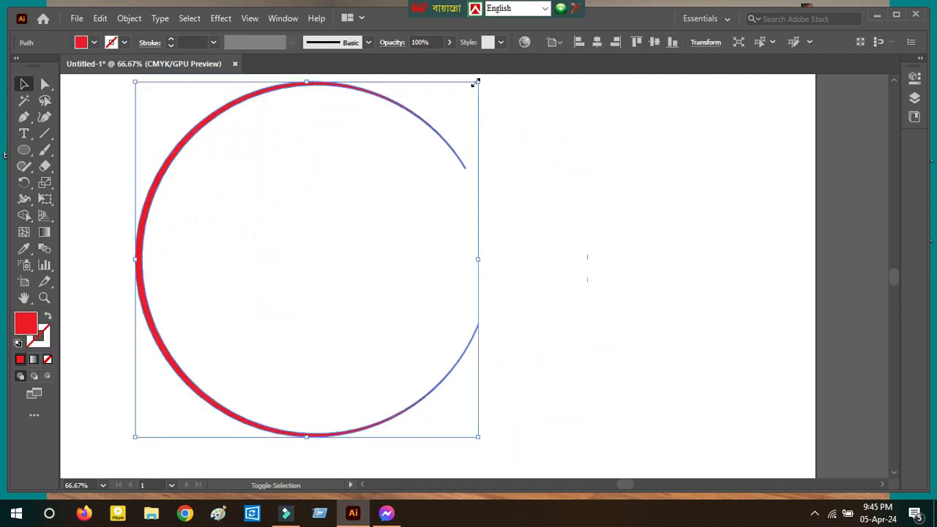
{"action": "left_click_drag", "start_coordinate": [476, 83], "coordinate": [445, 145]}
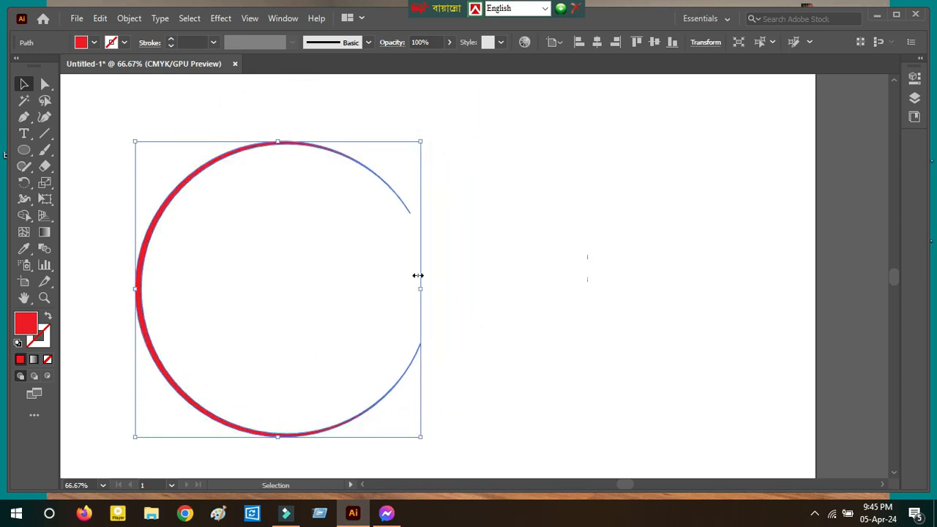
{"action": "left_click_drag", "start_coordinate": [414, 330], "coordinate": [401, 315]}
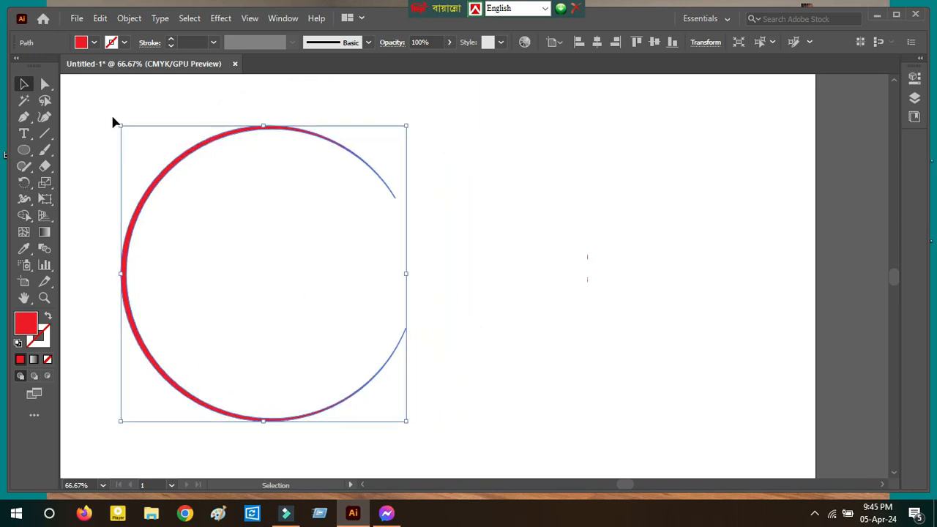
Paste a copy of the open ring in front and shift it slightly to the right
{"action": "key", "text": "ctrl+c"}
{"action": "key", "text": "ctrl+f"}
{"action": "key", "text": "shift+Right"}
{"action": "key", "text": "shift+Right"}
{"action": "key", "text": "shift+Right"}
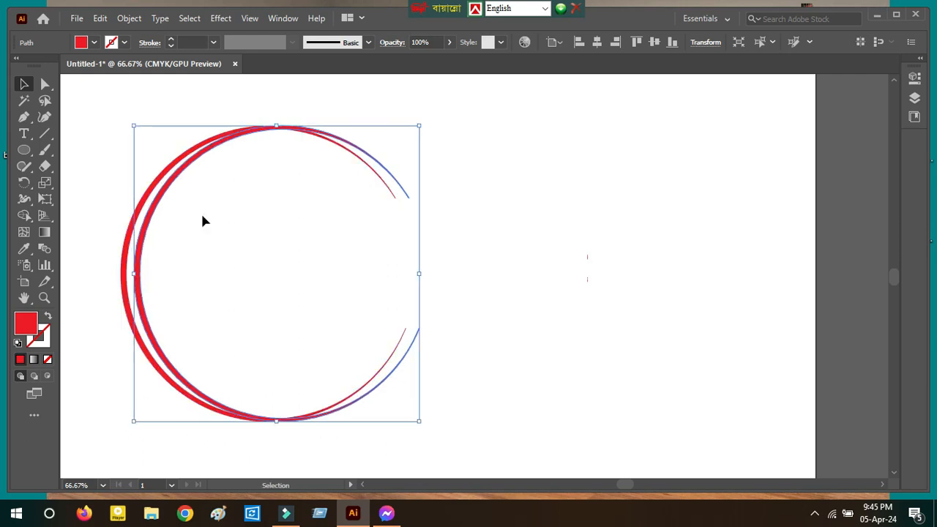
Add two more copies of the open ring, each offset slightly further to the right
{"action": "key", "text": "a"}
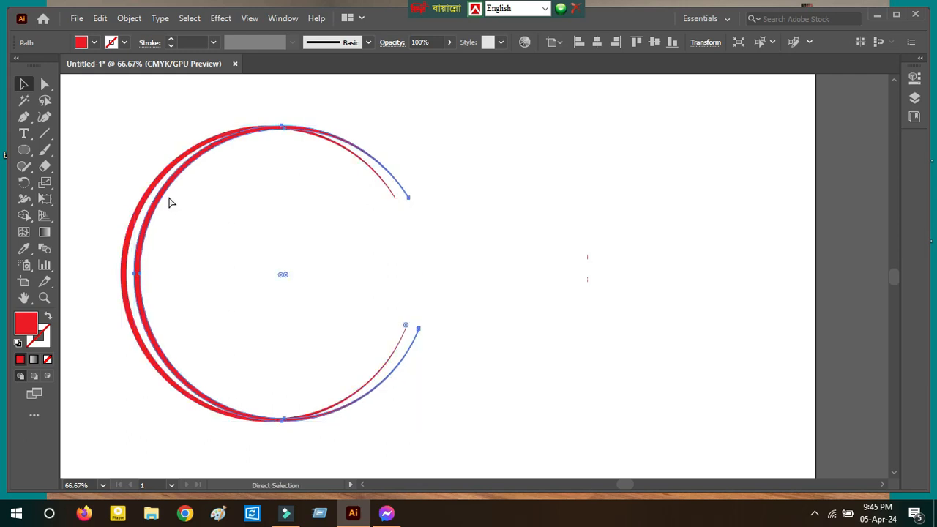
{"action": "key", "text": "v"}
{"action": "left_click_drag", "start_coordinate": [168, 195], "coordinate": [180, 193]}
{"action": "key", "text": "a"}
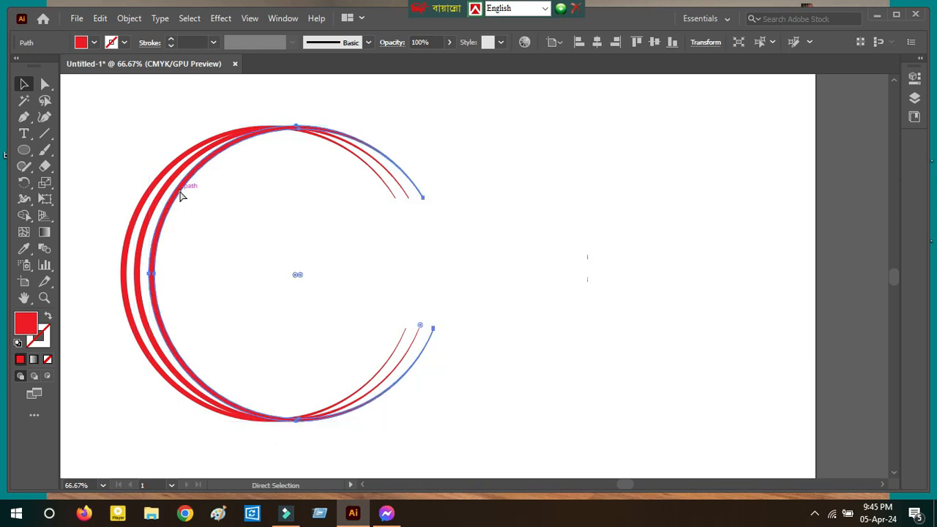
{"action": "key", "text": "v"}
{"action": "left_click_drag", "start_coordinate": [180, 193], "coordinate": [193, 194]}
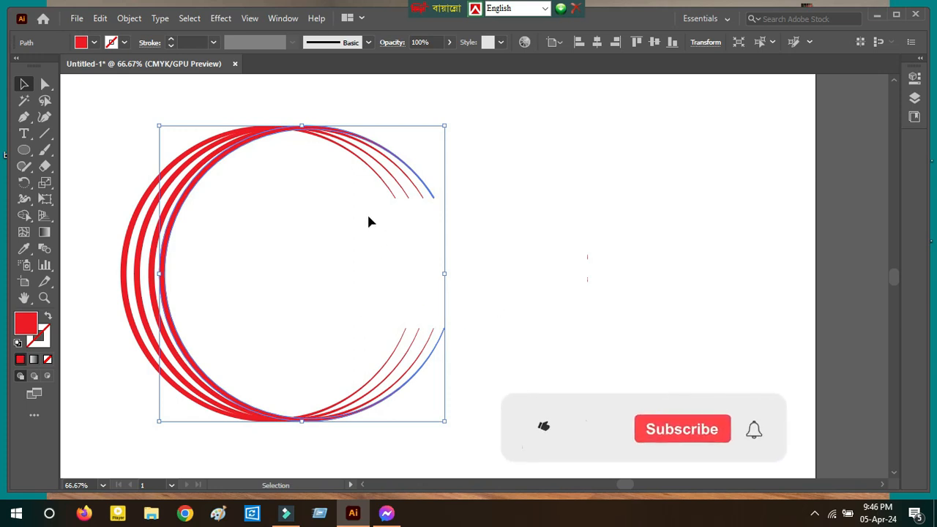
Scale the second ring down slightly and move the other two copies aside, right of the outer ring
{"action": "left_click", "coordinate": [154, 210]}
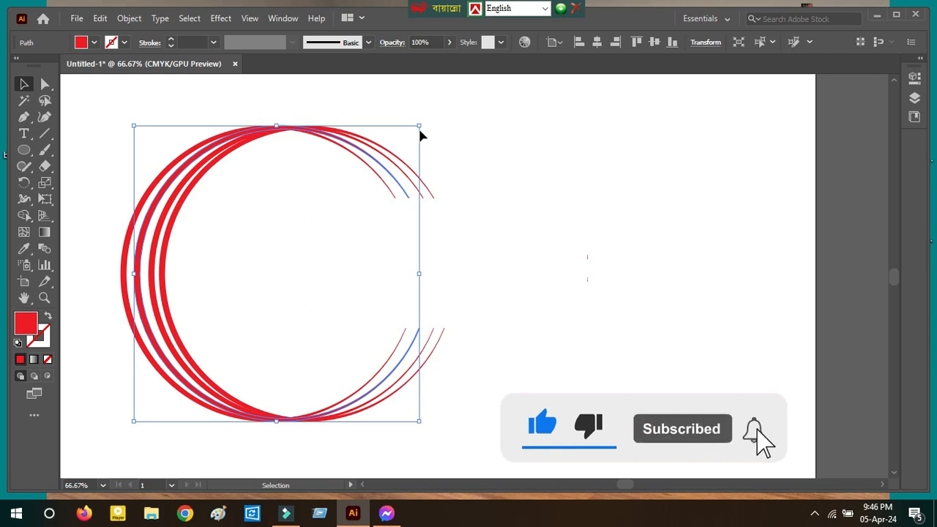
{"action": "left_click_drag", "start_coordinate": [417, 125], "coordinate": [411, 134]}
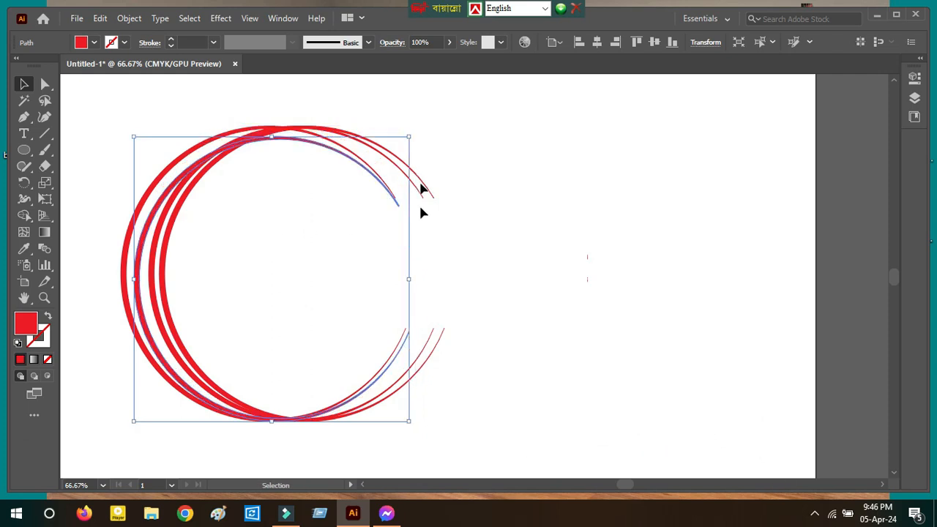
{"action": "left_click", "coordinate": [171, 210], "text": "shift"}
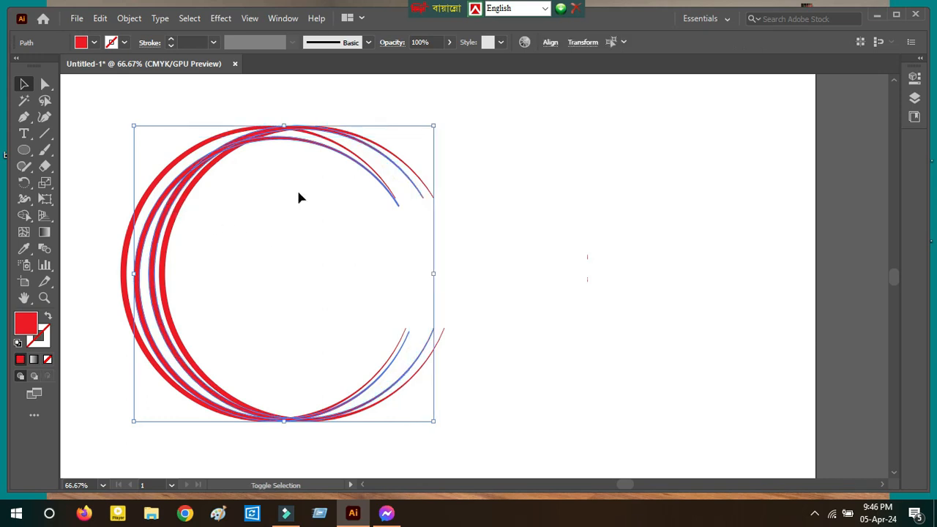
{"action": "left_click_drag", "start_coordinate": [180, 209], "coordinate": [462, 320]}
{"action": "left_click_drag", "start_coordinate": [384, 404], "coordinate": [424, 375]}
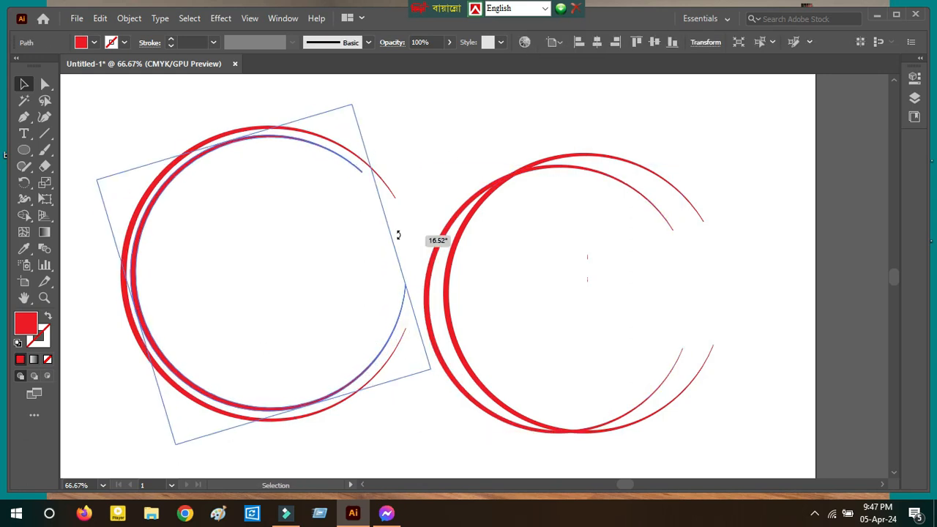
Nest the copied rings inside the outer ring, progressively smaller and rotated counterclockwise so their open ends are staggered
{"action": "key", "text": "ctrl+z"}
{"action": "key", "text": "ctrl+z"}
{"action": "left_click_drag", "start_coordinate": [368, 142], "coordinate": [216, 140]}
{"action": "key", "text": "ctrl+z"}
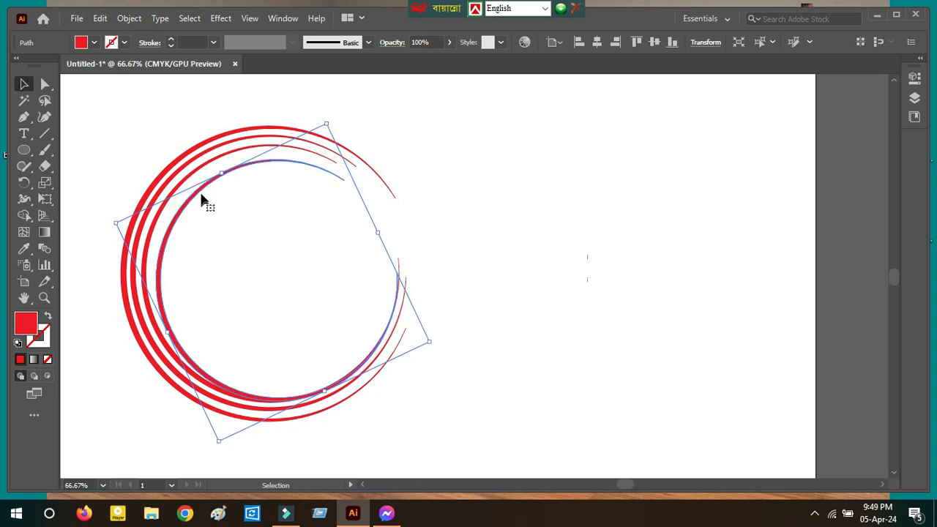
Move the innermost ring slightly upward within the other rings
{"action": "left_click_drag", "start_coordinate": [203, 194], "coordinate": [203, 187]}
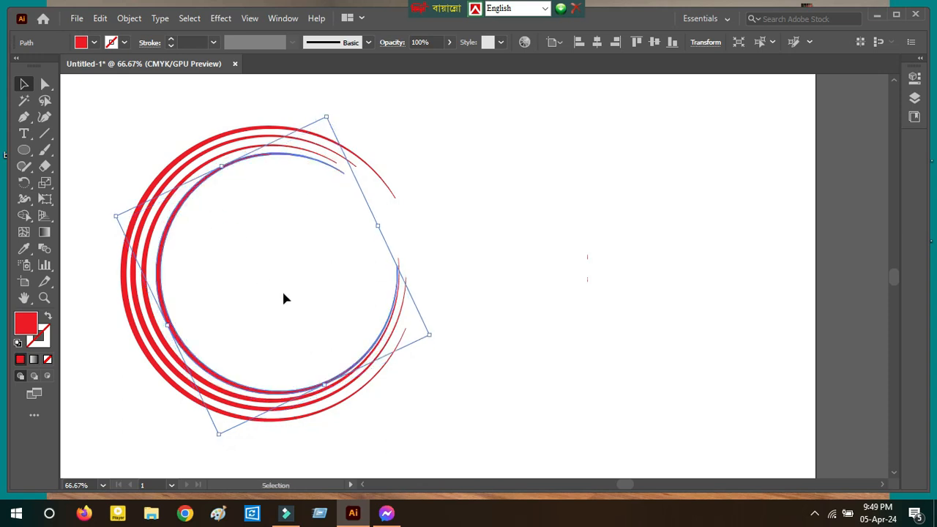
{"action": "key", "text": "Up"}
{"action": "key", "text": "Up"}
{"action": "key", "text": "Up"}
{"action": "key", "text": "Up"}
{"action": "key", "text": "Up"}
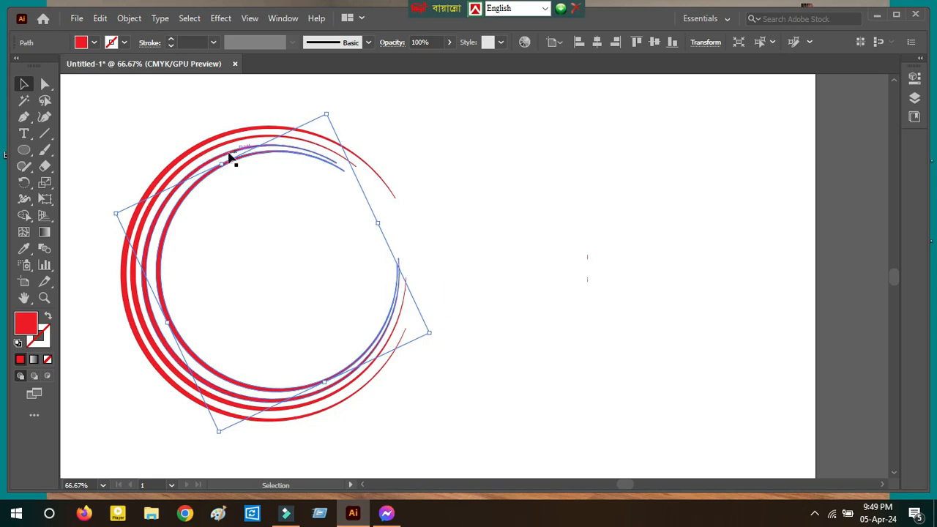
Rotate the innermost ring further counterclockwise and shift it slightly left to even out the ring spacing
{"action": "left_click_drag", "start_coordinate": [221, 163], "coordinate": [180, 173]}
{"action": "left_click", "coordinate": [517, 251]}
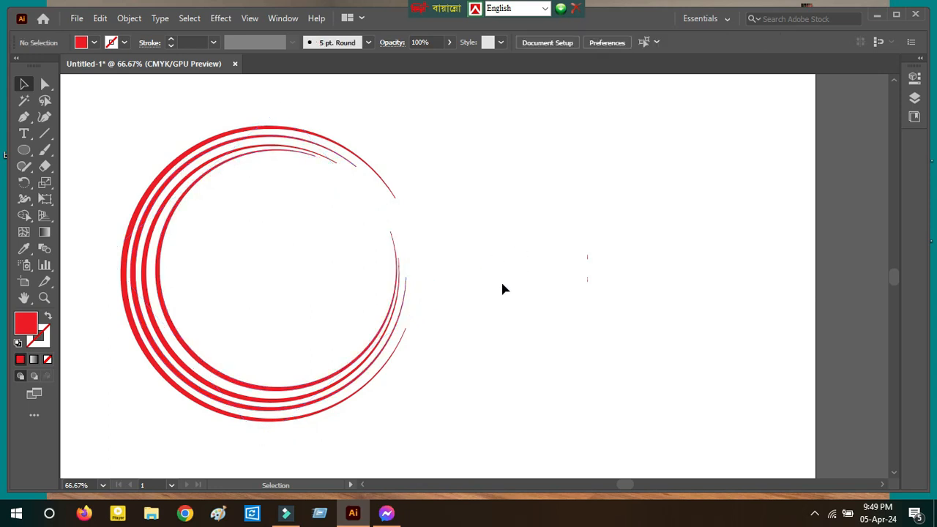
{"action": "left_click", "coordinate": [162, 293]}
{"action": "key", "text": "ctrl+a"}
{"action": "left_click", "coordinate": [508, 354]}
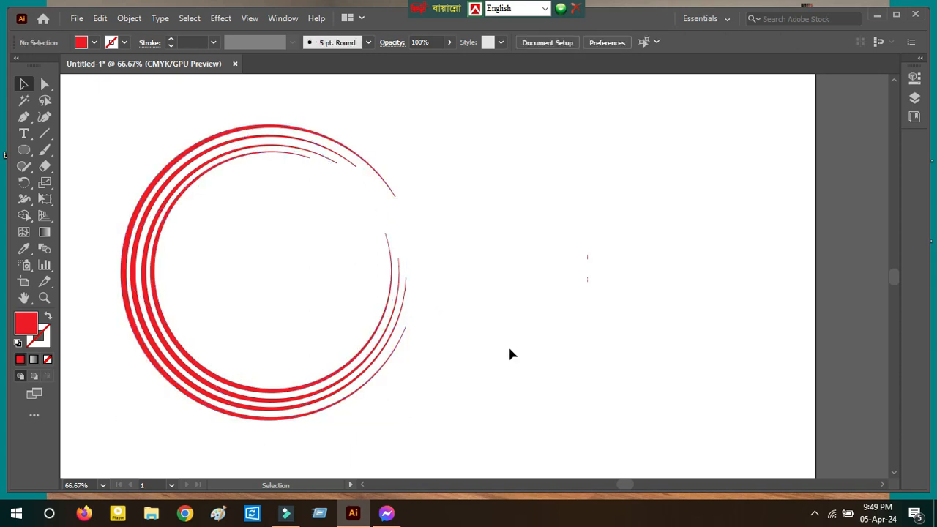
Add the text ST in Bookman Old Style, enlarge it to about 246 pt and place it right of the rings
{"action": "left_click", "coordinate": [24, 134]}
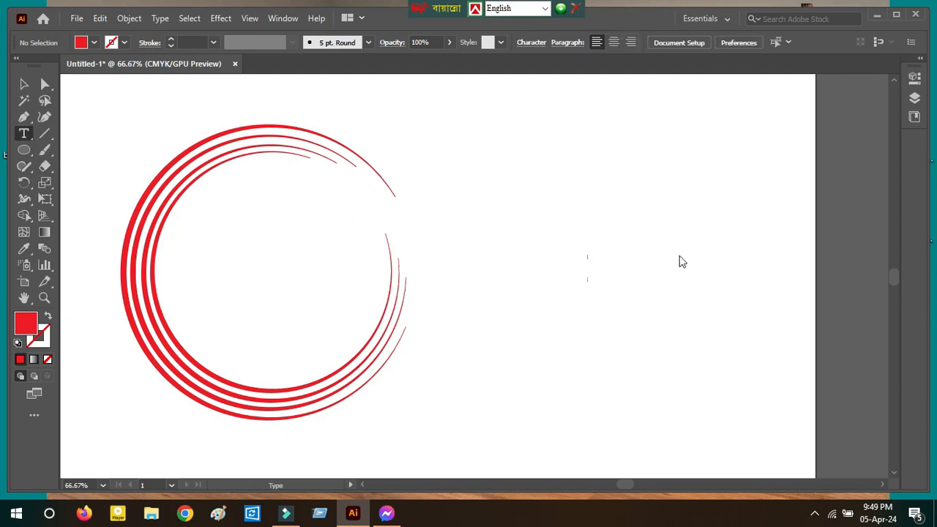
{"action": "left_click", "coordinate": [575, 220]}
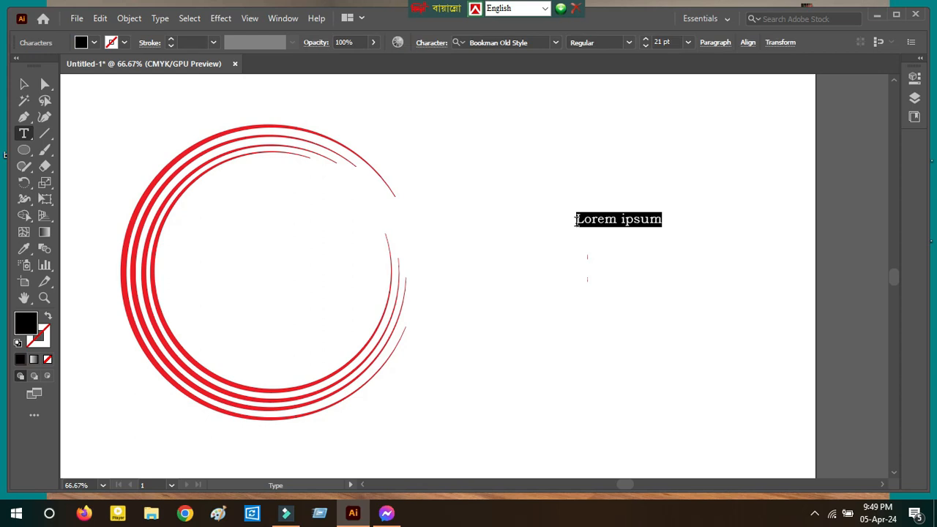
{"action": "type", "text": "ST"}
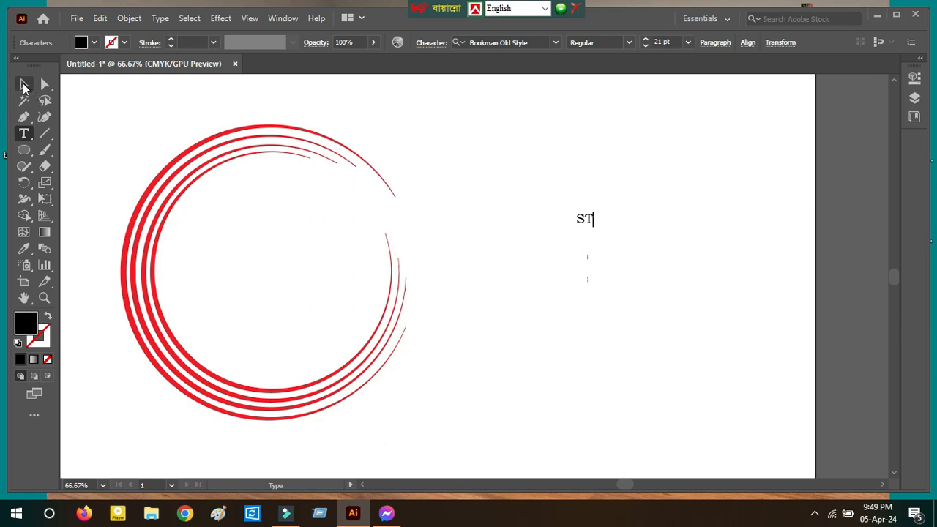
{"action": "left_click", "coordinate": [23, 85]}
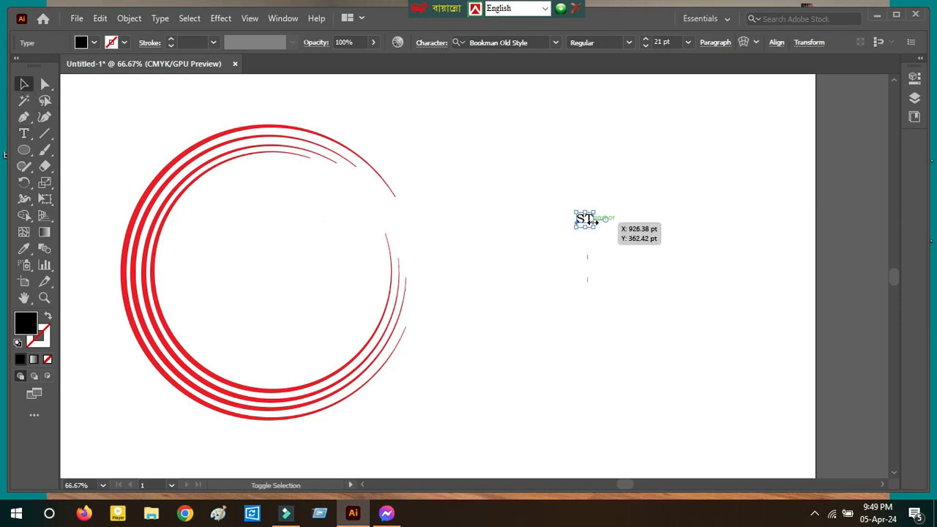
{"action": "left_click_drag", "start_coordinate": [594, 227], "coordinate": [794, 394]}
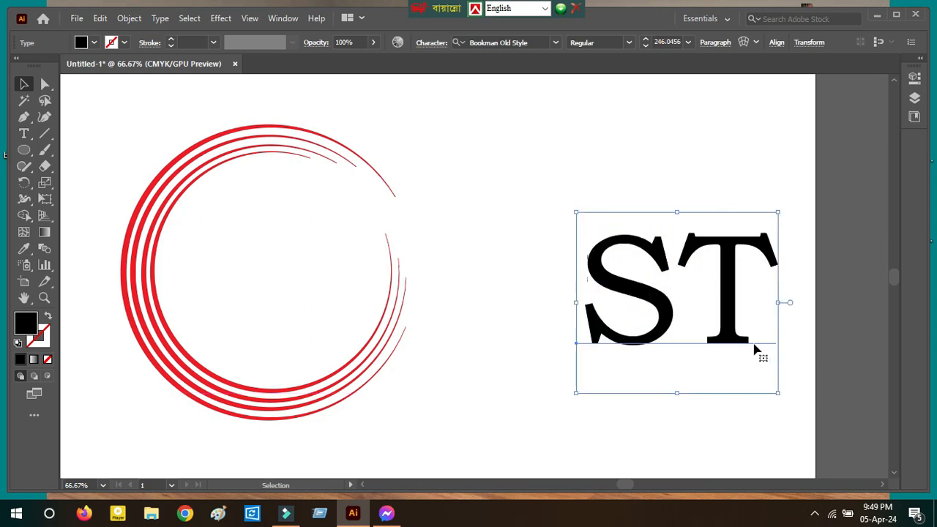
{"action": "left_click_drag", "start_coordinate": [728, 320], "coordinate": [660, 271]}
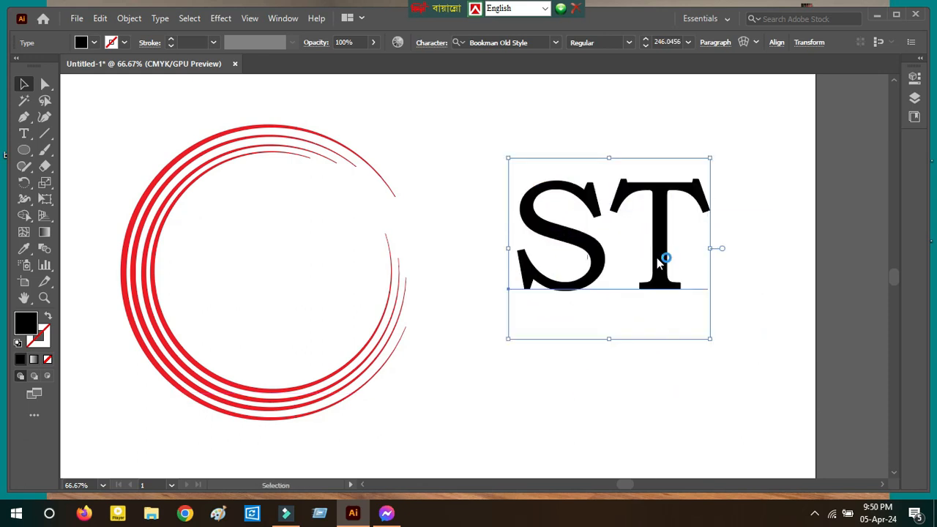
Convert the ST text to outlines and ungroup it into separate letters
{"action": "right_click", "coordinate": [658, 262]}
{"action": "left_click", "coordinate": [714, 311]}
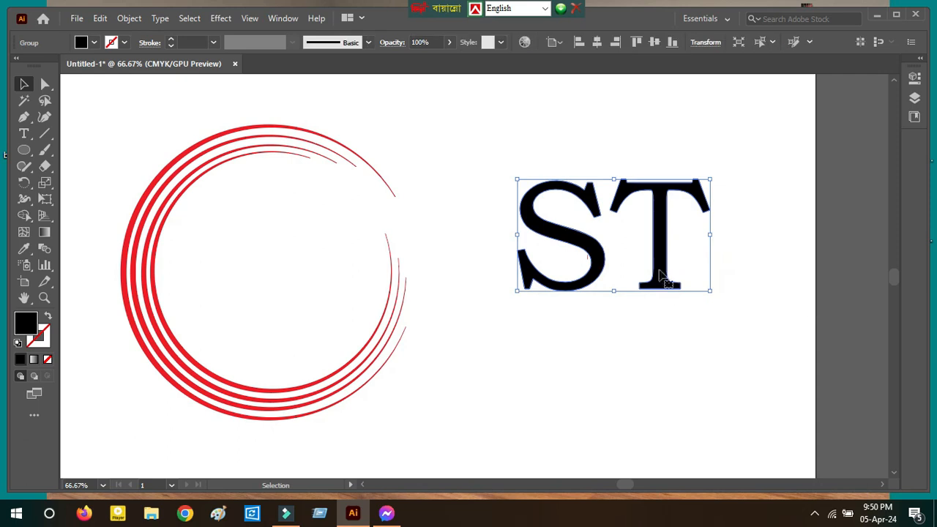
{"action": "right_click", "coordinate": [656, 261]}
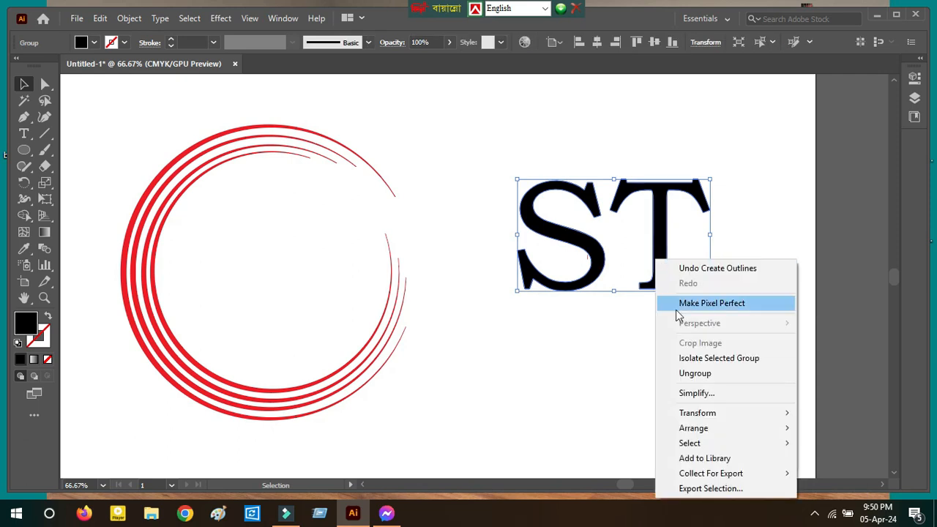
{"action": "left_click", "coordinate": [693, 373]}
{"action": "left_click", "coordinate": [597, 324]}
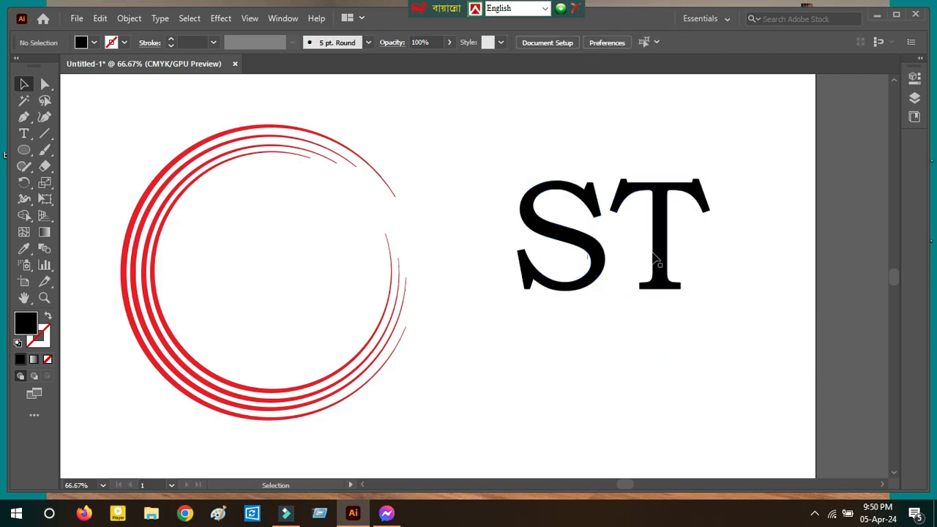
Enlarge the T, then scale up the S and centre it over the T's stem
{"action": "left_click", "coordinate": [664, 242]}
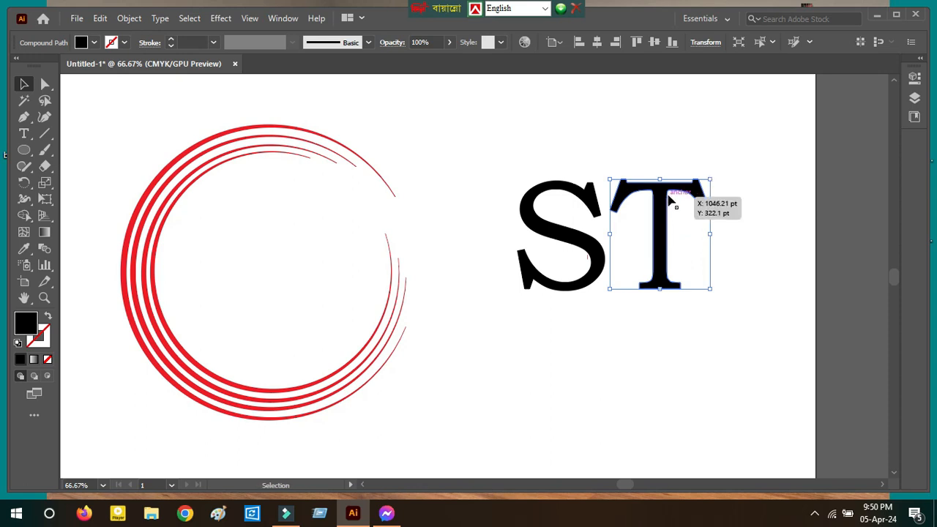
{"action": "left_click_drag", "start_coordinate": [714, 178], "coordinate": [754, 115]}
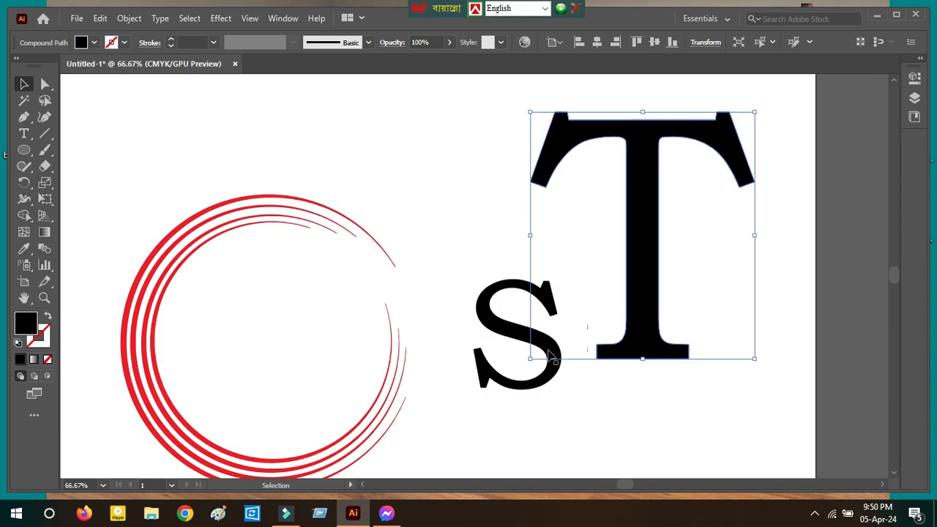
{"action": "left_click", "coordinate": [519, 294]}
{"action": "left_click_drag", "start_coordinate": [473, 277], "coordinate": [453, 254]}
{"action": "left_click_drag", "start_coordinate": [522, 333], "coordinate": [656, 252]}
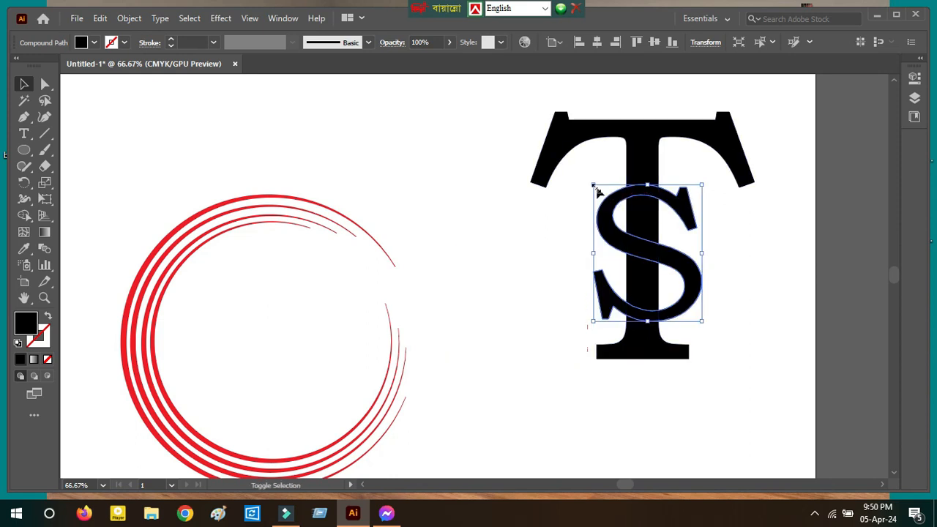
{"action": "left_click_drag", "start_coordinate": [591, 186], "coordinate": [574, 160]}
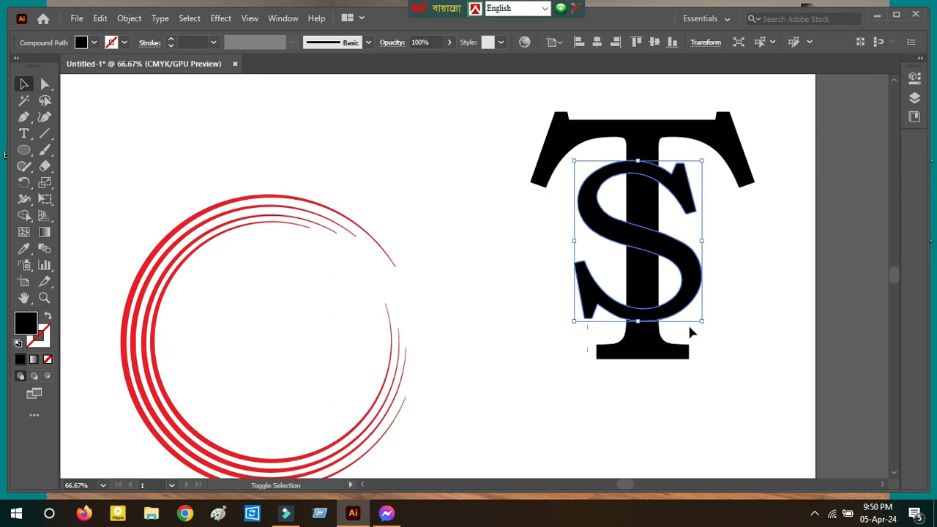
{"action": "mouse_move", "coordinate": [703, 321]}
{"action": "left_mouse_down"}
{"action": "mouse_move", "coordinate": [720, 330]}
{"action": "mouse_move", "coordinate": [710, 332]}
{"action": "left_mouse_up"}
{"action": "mouse_move", "coordinate": [662, 256]}
{"action": "left_mouse_down"}
{"action": "mouse_move", "coordinate": [673, 243]}
{"action": "mouse_move", "coordinate": [676, 252]}
{"action": "left_mouse_up"}
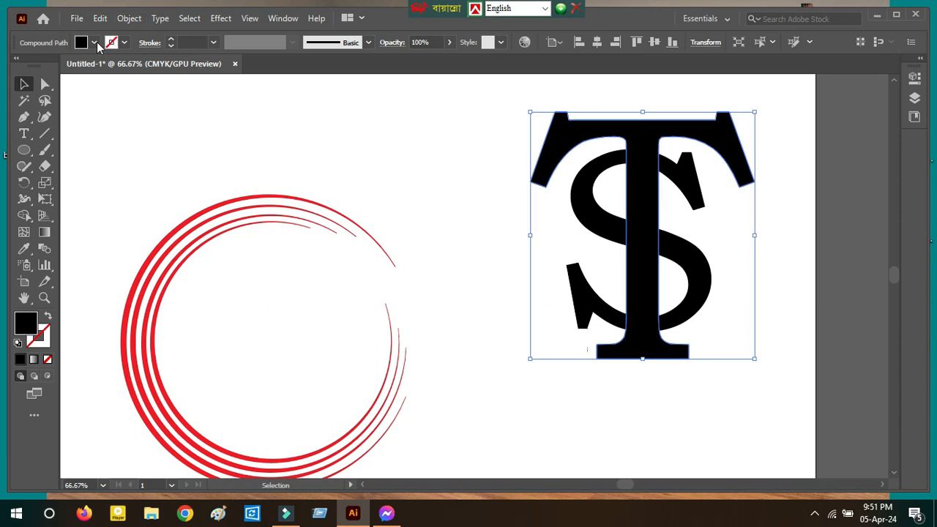
Fill the T with red and bring the black S in front of it
{"action": "left_click", "coordinate": [93, 42]}
{"action": "left_click", "coordinate": [47, 66]}
{"action": "left_click", "coordinate": [575, 214]}
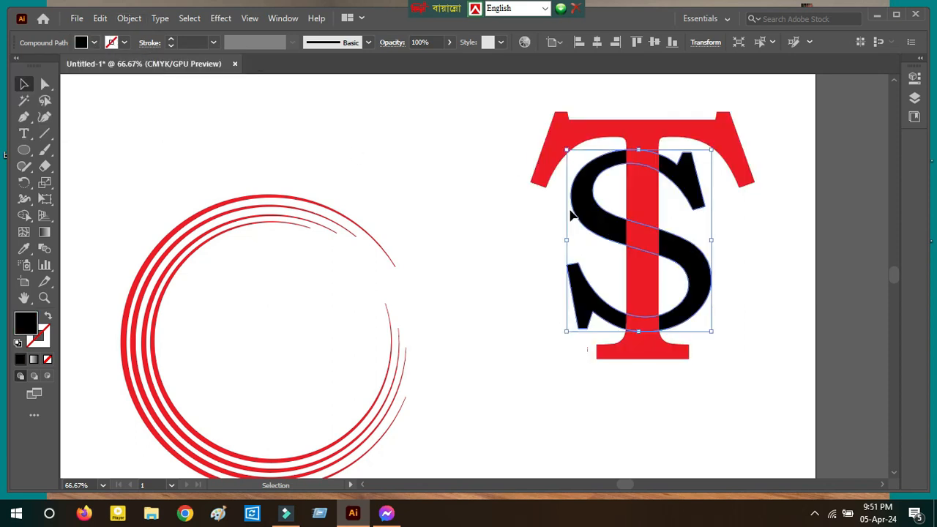
{"action": "left_click", "coordinate": [128, 23]}
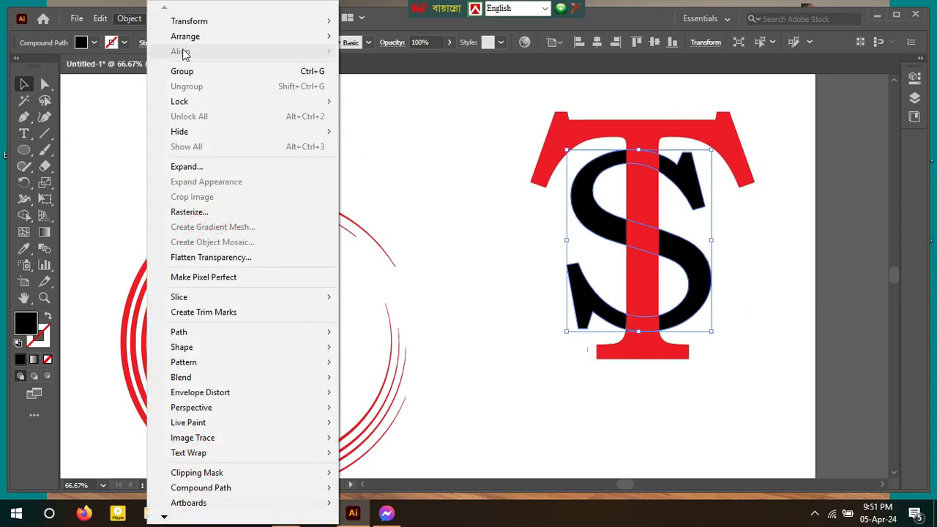
{"action": "mouse_move", "coordinate": [312, 38]}
{"action": "left_click", "coordinate": [374, 38]}
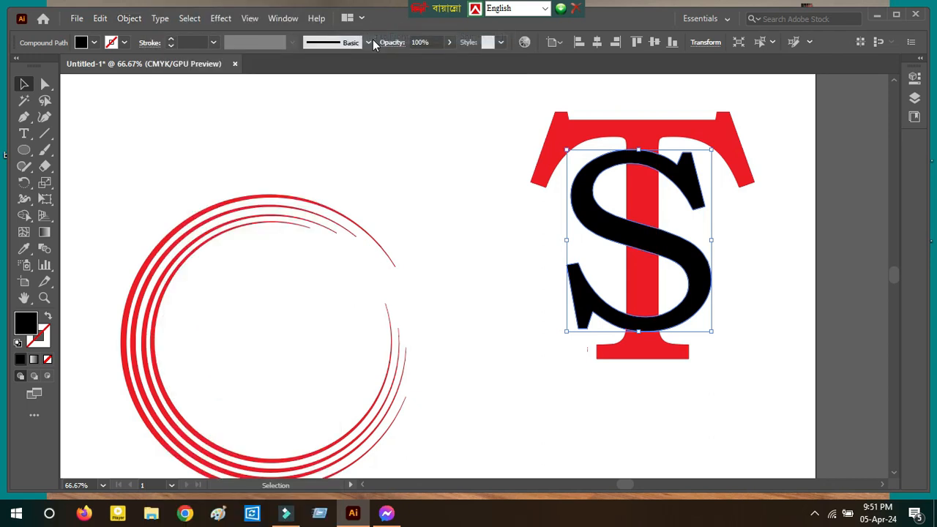
{"action": "left_click", "coordinate": [767, 249]}
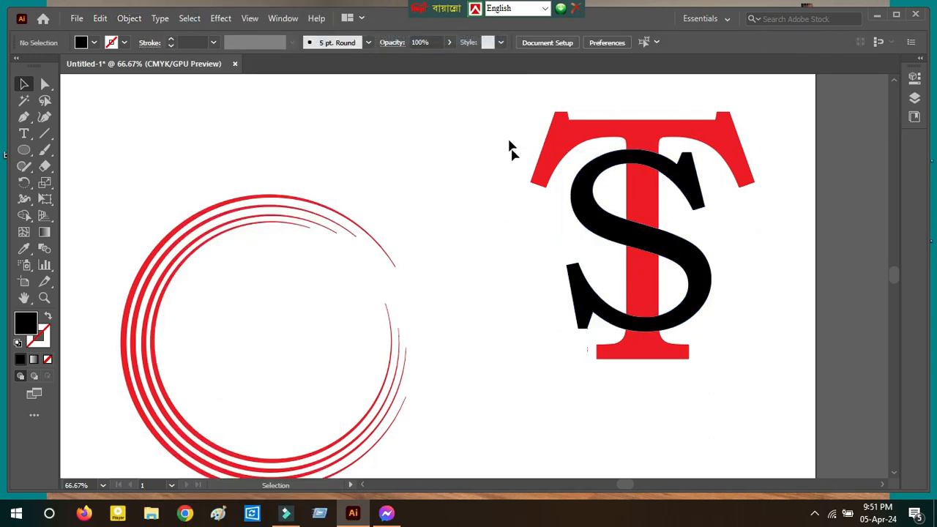
Use Shape Builder to remove the area where the S's middle diagonal overlaps the T's stem
{"action": "left_click_drag", "start_coordinate": [502, 127], "coordinate": [740, 382]}
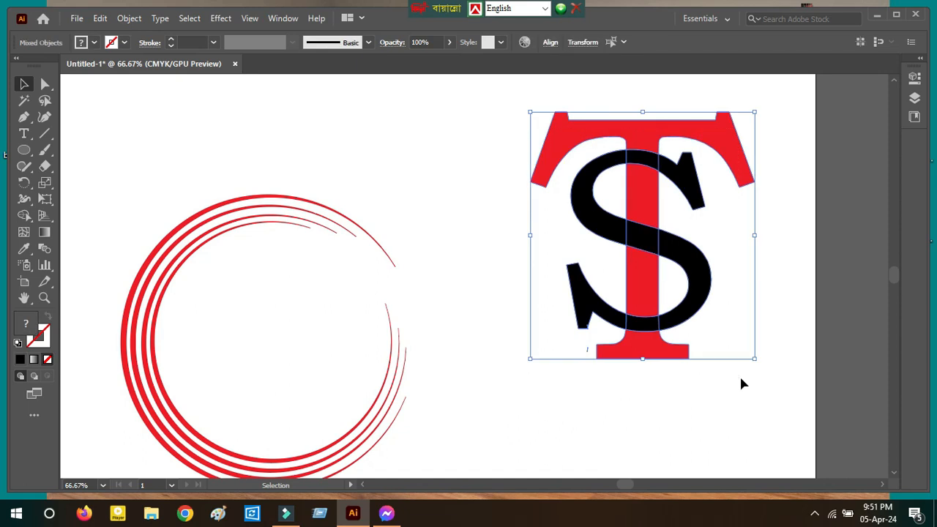
{"action": "left_click", "coordinate": [22, 216]}
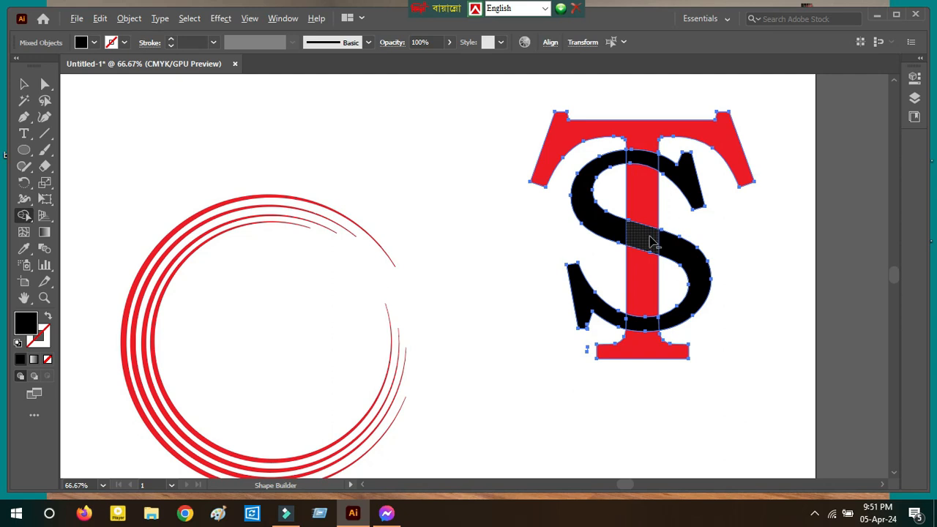
{"action": "left_click", "coordinate": [650, 238], "text": "alt"}
{"action": "key", "text": "v"}
{"action": "left_click", "coordinate": [433, 207]}
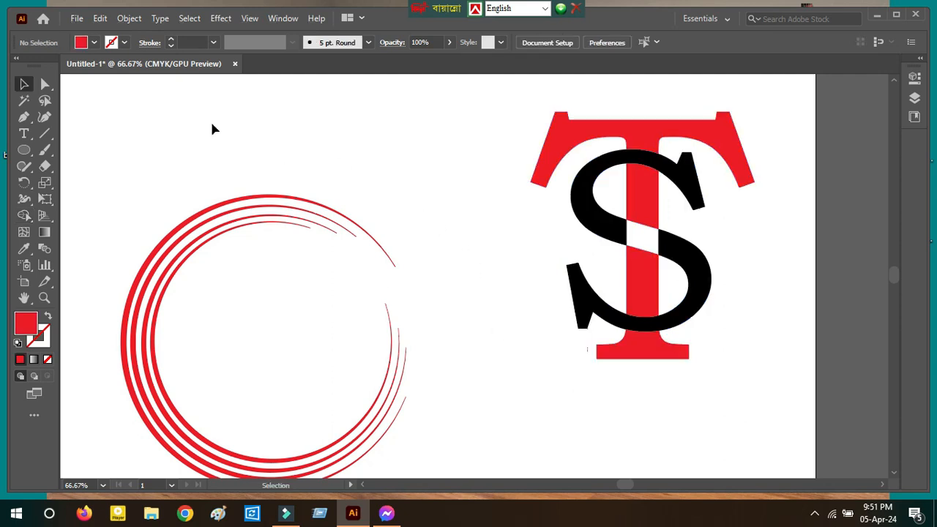
Fill the S with light blue
{"action": "left_click", "coordinate": [93, 43]}
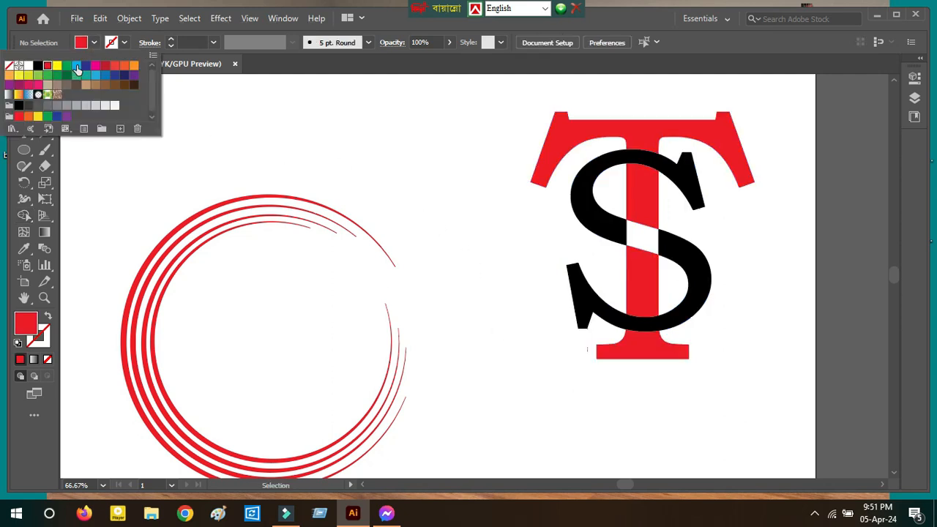
{"action": "left_click", "coordinate": [76, 69]}
{"action": "left_click", "coordinate": [592, 213]}
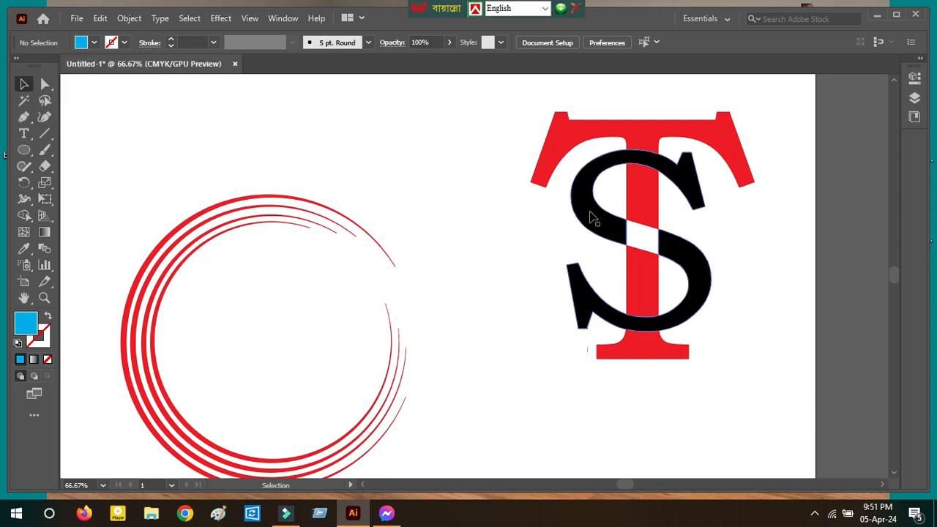
{"action": "left_click", "coordinate": [594, 216]}
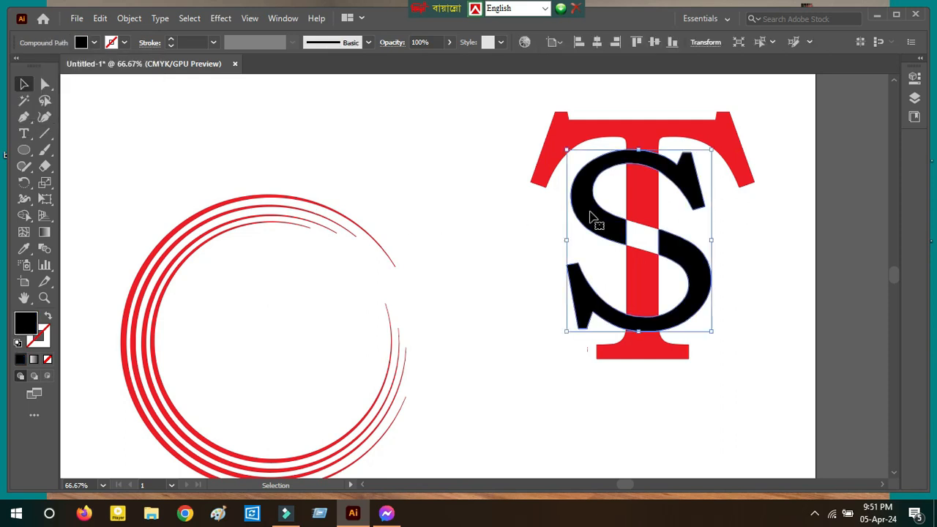
{"action": "left_click", "coordinate": [95, 46]}
{"action": "left_click", "coordinate": [76, 66]}
{"action": "key", "text": "ctrl+shift+a"}
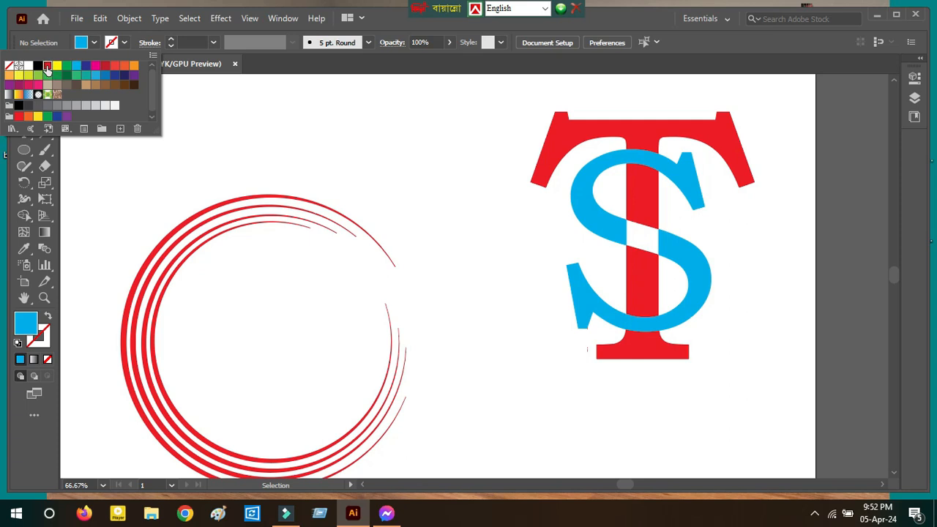
Use Shape Builder with a red fill to merge the gap at the S's diagonal into the T's stem
{"action": "left_click", "coordinate": [47, 66]}
{"action": "left_click_drag", "start_coordinate": [485, 116], "coordinate": [758, 380]}
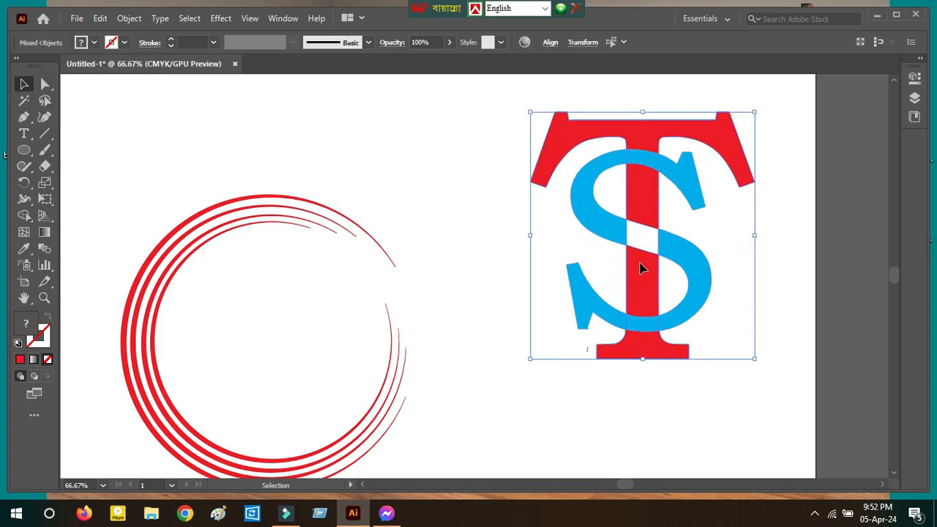
{"action": "left_click", "coordinate": [24, 215]}
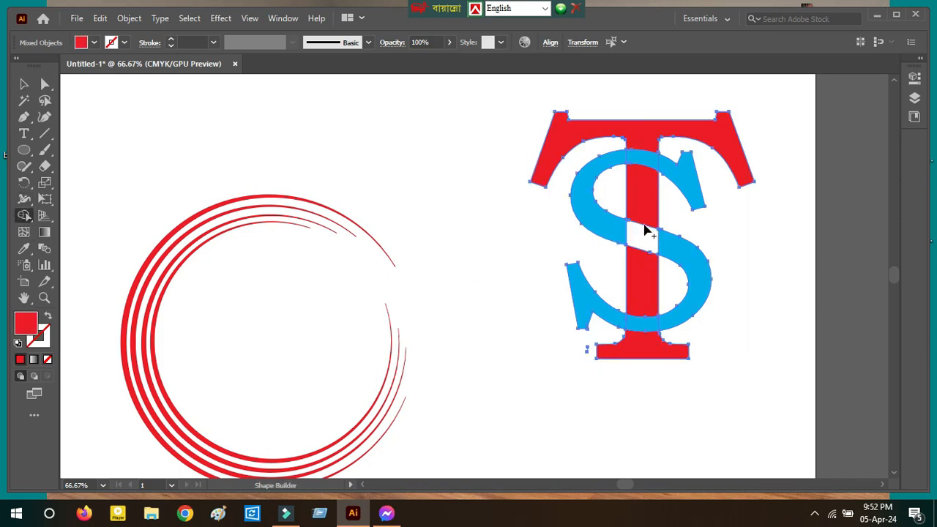
{"action": "left_click_drag", "start_coordinate": [647, 221], "coordinate": [645, 278]}
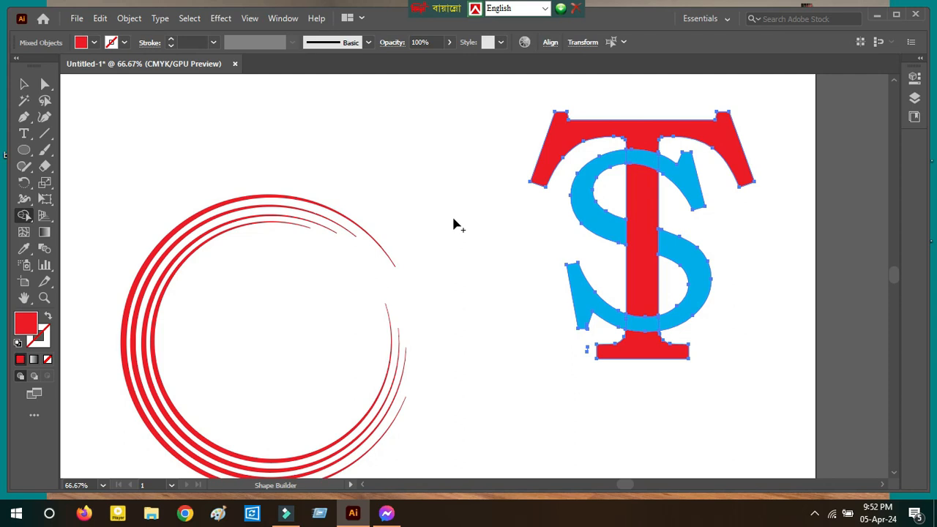
{"action": "key", "text": "v"}
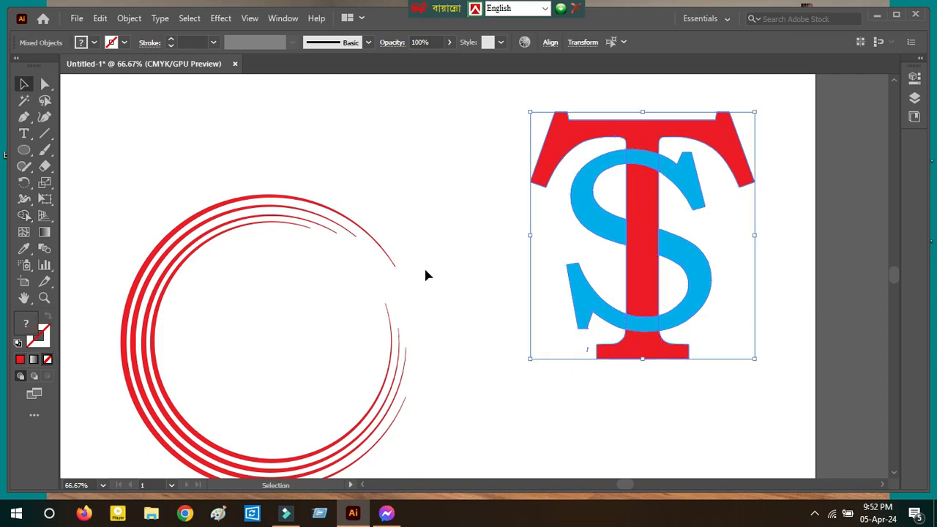
{"action": "left_click", "coordinate": [452, 223]}
Group the T and S and scale the group down slightly
{"action": "right_click", "coordinate": [651, 249]}
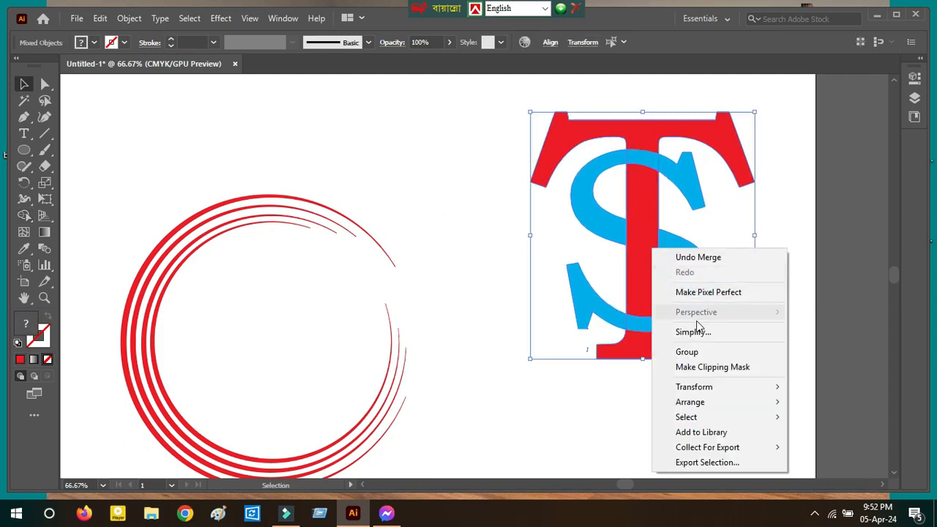
{"action": "left_click", "coordinate": [694, 352]}
{"action": "left_click_drag", "start_coordinate": [753, 112], "coordinate": [727, 147]}
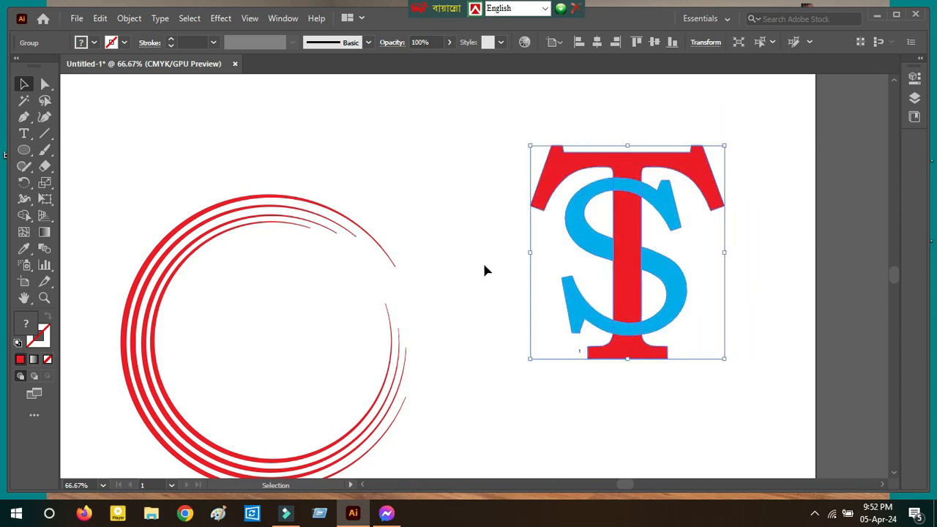
{"action": "scroll", "coordinate": [485, 271], "scroll_direction": "down", "scroll_amount": 2}
{"action": "scroll", "coordinate": [484, 270], "scroll_direction": "up", "scroll_amount": 1}
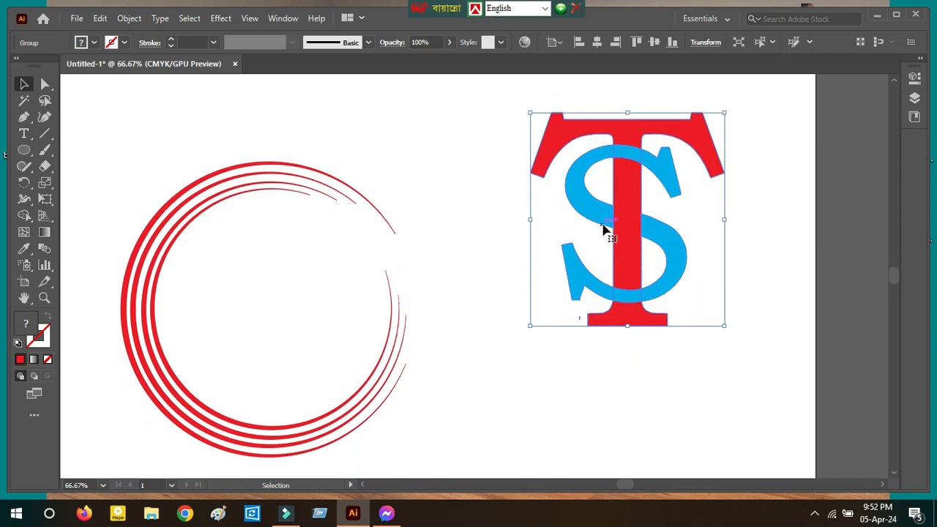
Shrink the grouped letters further and place them inside the concentric rings
{"action": "left_click_drag", "start_coordinate": [617, 213], "coordinate": [551, 252]}
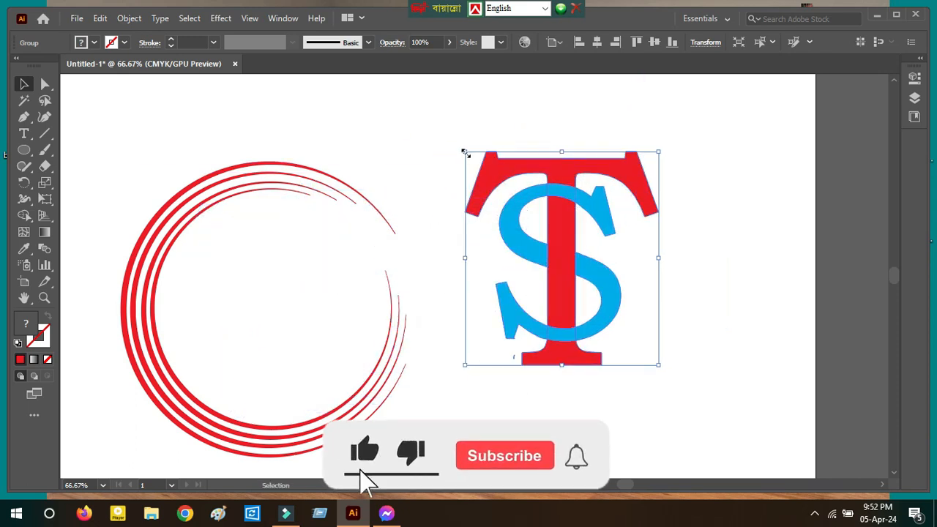
{"action": "left_click_drag", "start_coordinate": [464, 153], "coordinate": [492, 181]}
{"action": "left_click_drag", "start_coordinate": [573, 251], "coordinate": [262, 298]}
{"action": "left_click_drag", "start_coordinate": [128, 212], "coordinate": [480, 434]}
{"action": "left_click", "coordinate": [371, 288]}
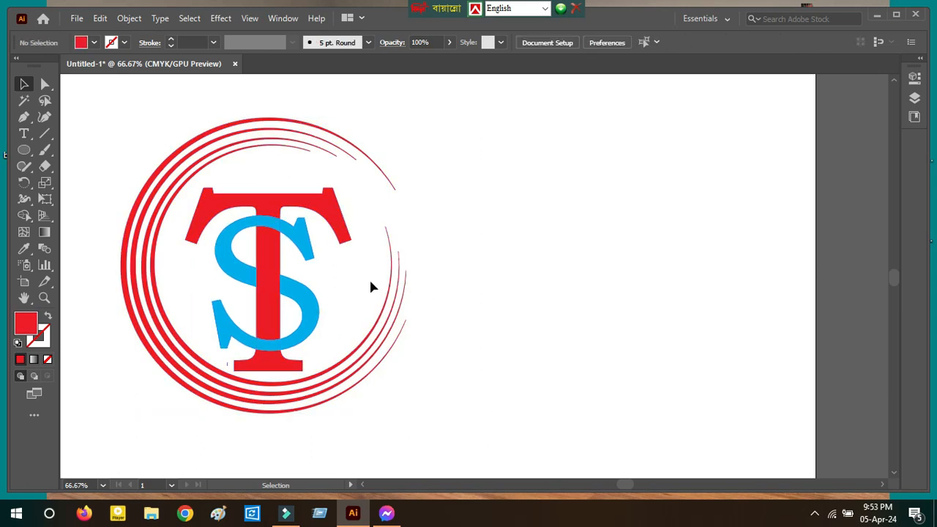
Enlarge the letter group slightly within the rings
{"action": "left_click", "coordinate": [266, 216]}
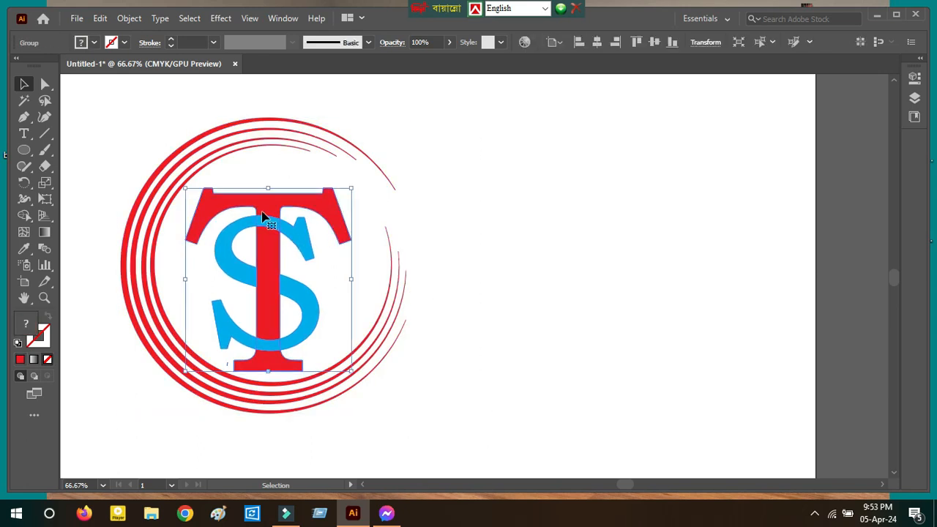
{"action": "left_click_drag", "start_coordinate": [352, 189], "coordinate": [359, 184]}
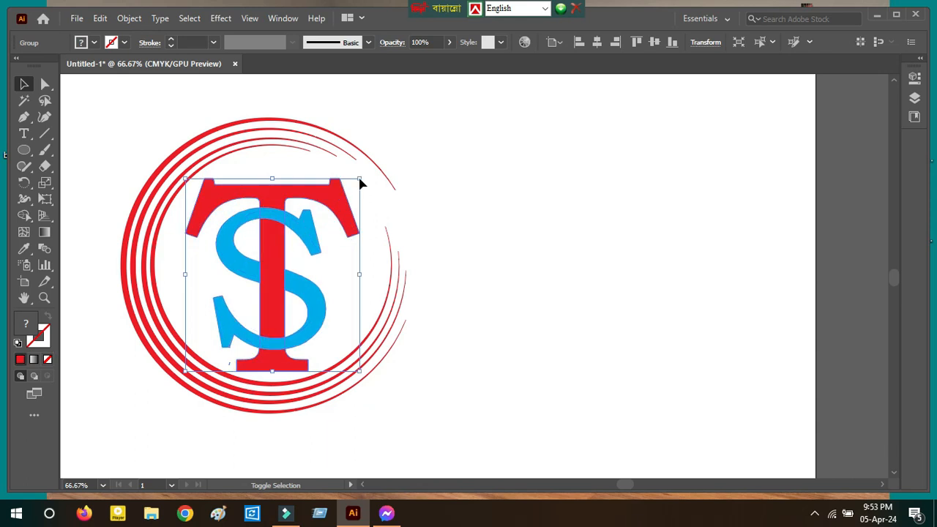
{"action": "left_click", "coordinate": [410, 232]}
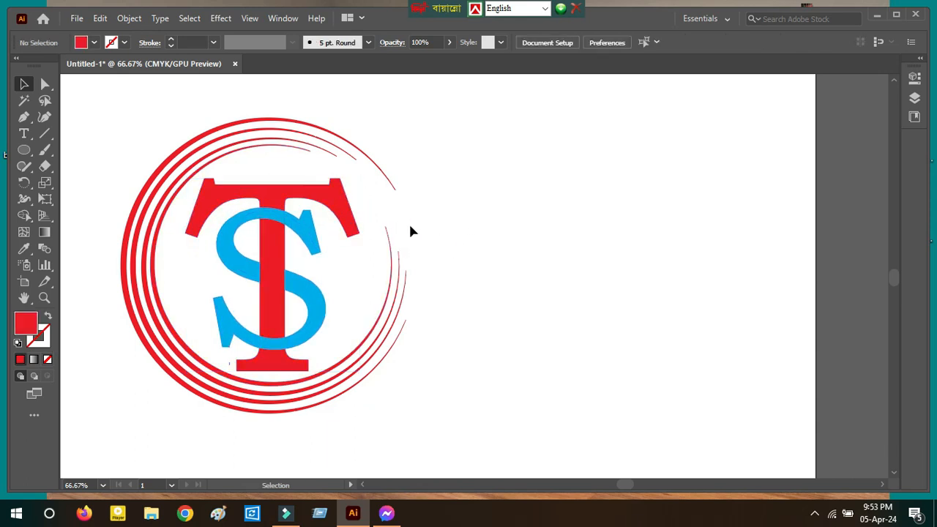
Select the letters together with the rings and move the whole logo right on the artboard
{"action": "left_click", "coordinate": [272, 203]}
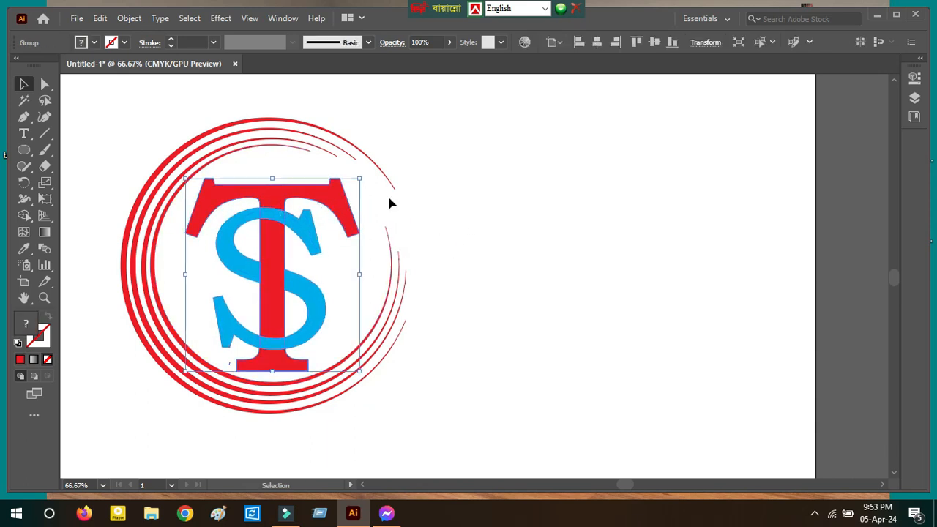
{"action": "left_click_drag", "start_coordinate": [130, 142], "coordinate": [410, 389]}
{"action": "left_click_drag", "start_coordinate": [272, 293], "coordinate": [457, 271]}
{"action": "left_click", "coordinate": [657, 247]}
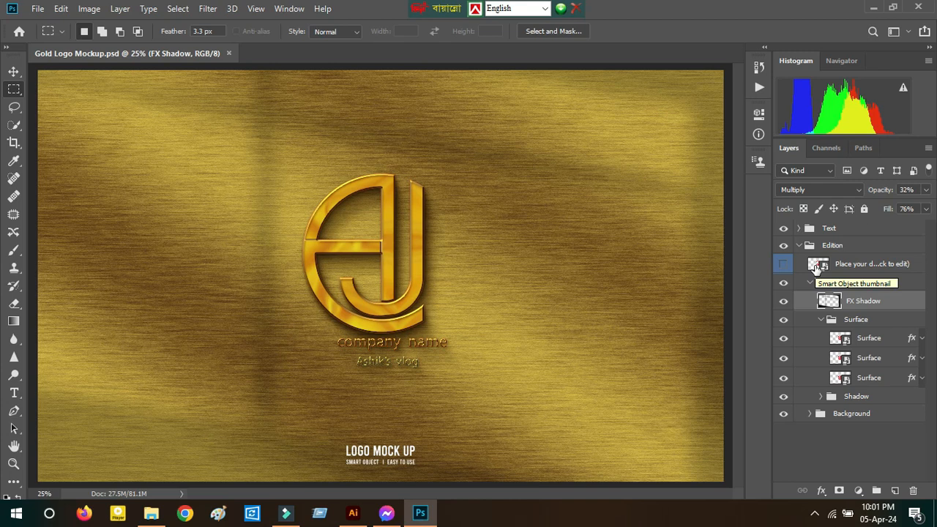
In Photoshop, open the mockup's "Place your design here" smart object and place the ST logo in it, scaled to about 203%
{"action": "double_click", "coordinate": [817, 266]}
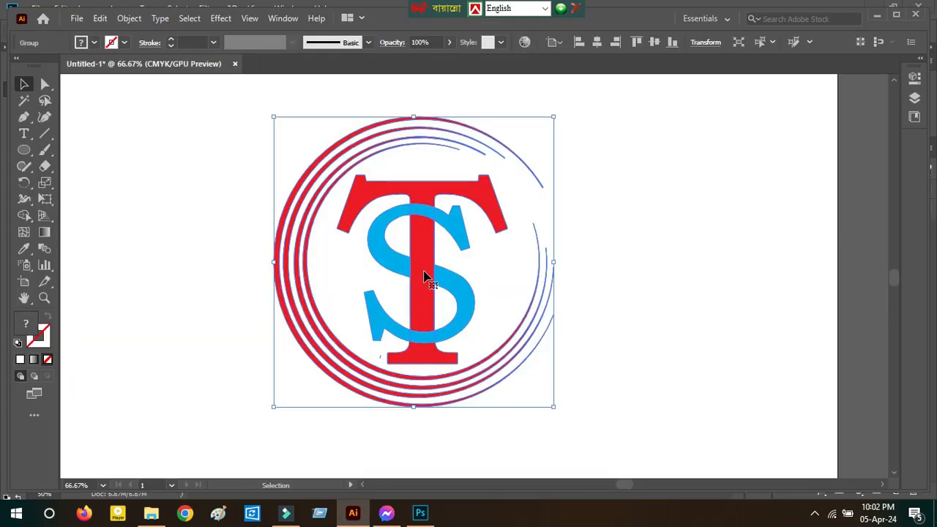
{"action": "left_click_drag", "start_coordinate": [424, 275], "coordinate": [381, 262]}
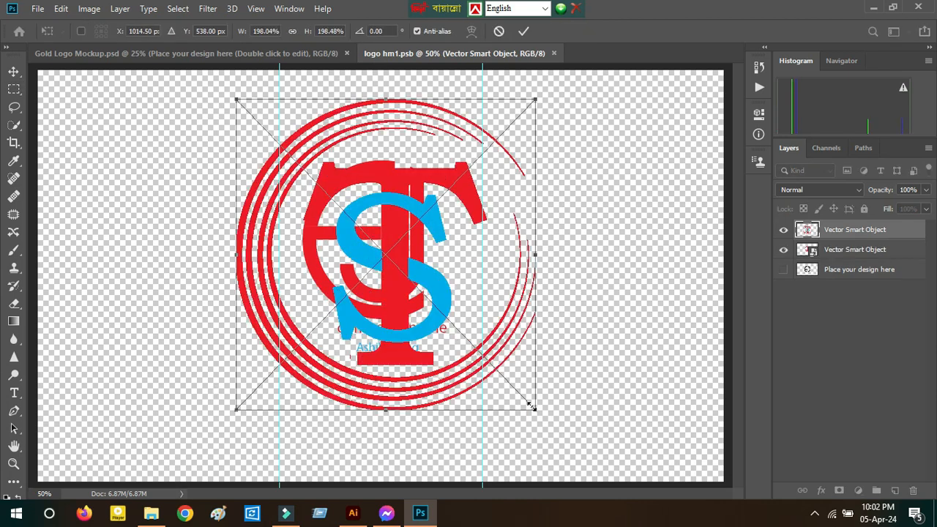
{"action": "left_click_drag", "start_coordinate": [533, 412], "coordinate": [546, 415]}
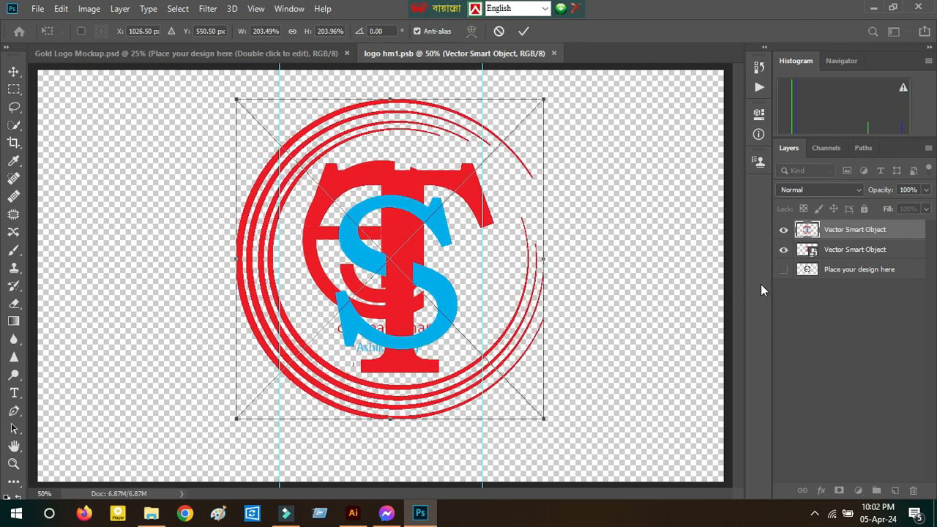
Hide the old logo's layer and save the smart object to update Gold Logo Mockup.psd
{"action": "left_click", "coordinate": [809, 250]}
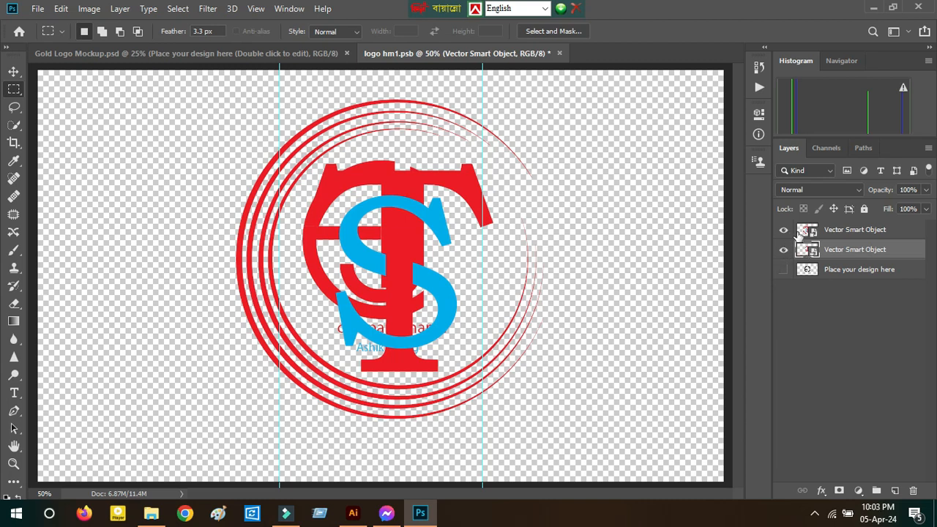
{"action": "left_click", "coordinate": [783, 250]}
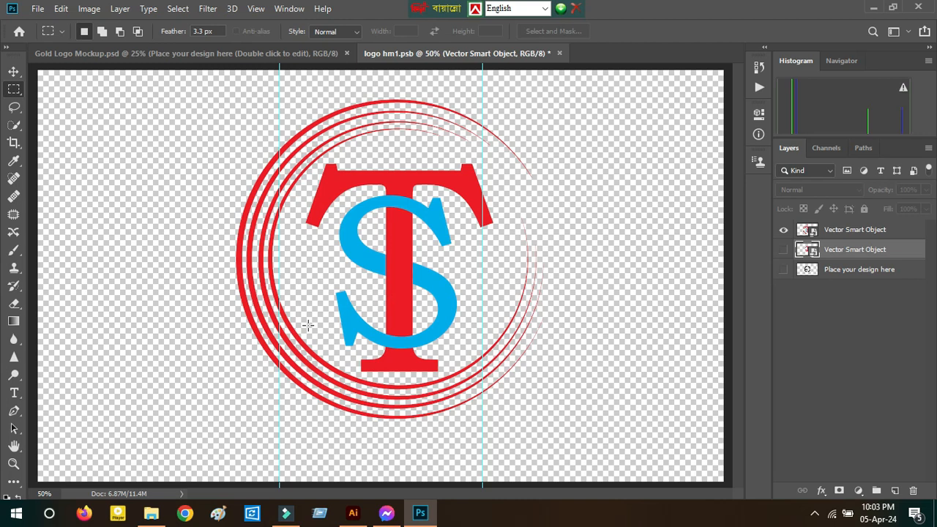
{"action": "key", "text": "ctrl+s"}
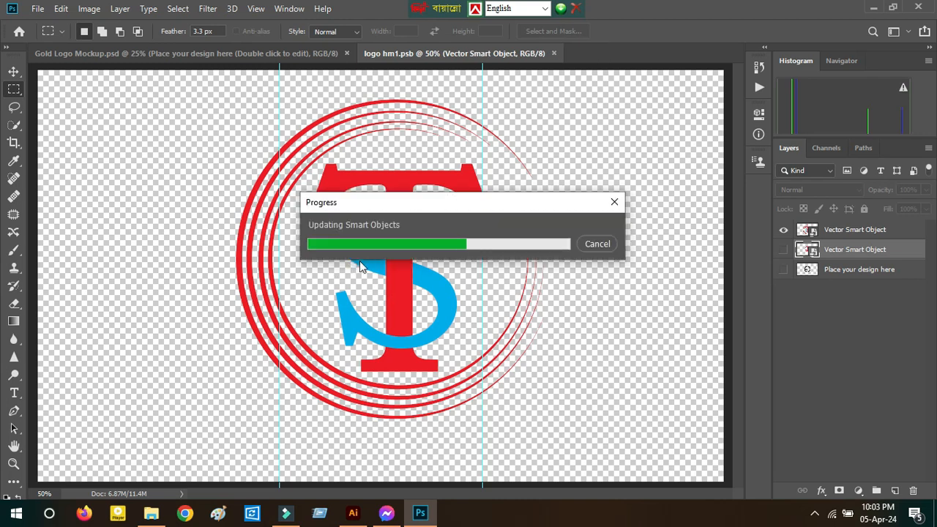
{"action": "left_click", "coordinate": [158, 57]}
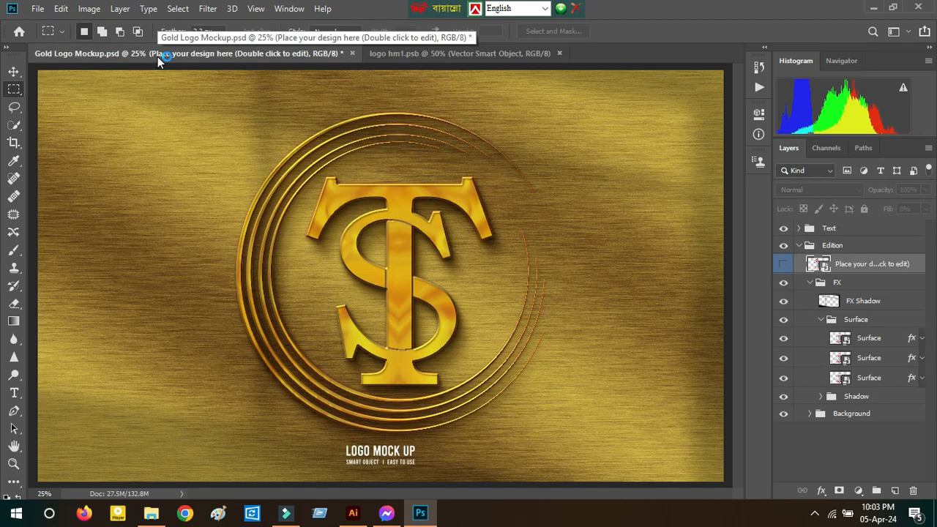